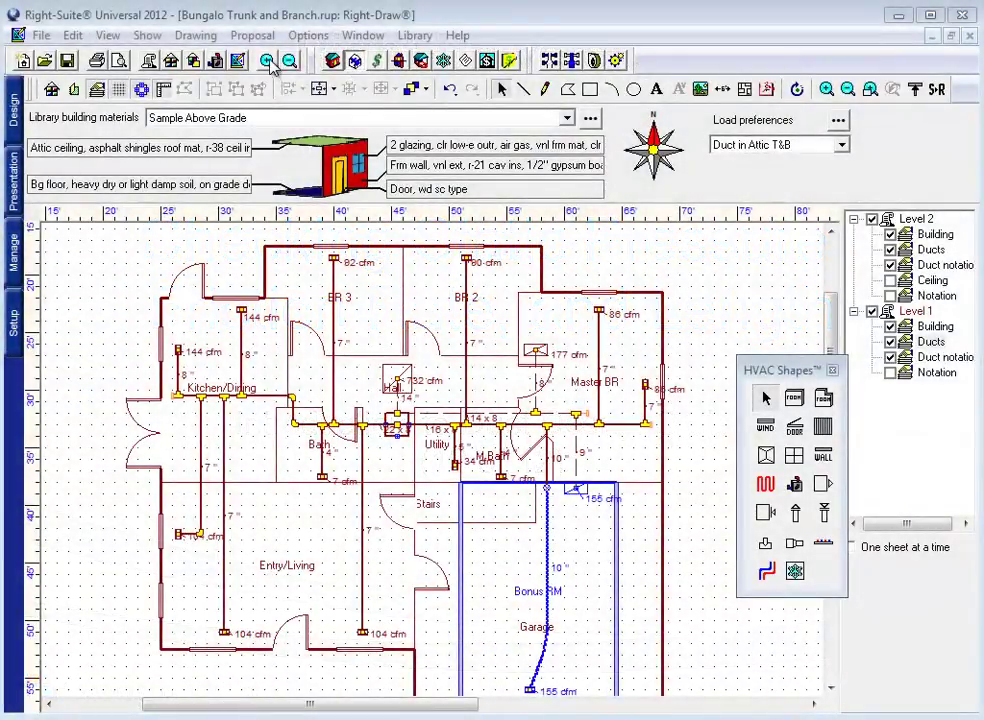
Zoom in on the Right-Draw duct plan and scroll around the Master BR supply runs
left_click(268, 62)
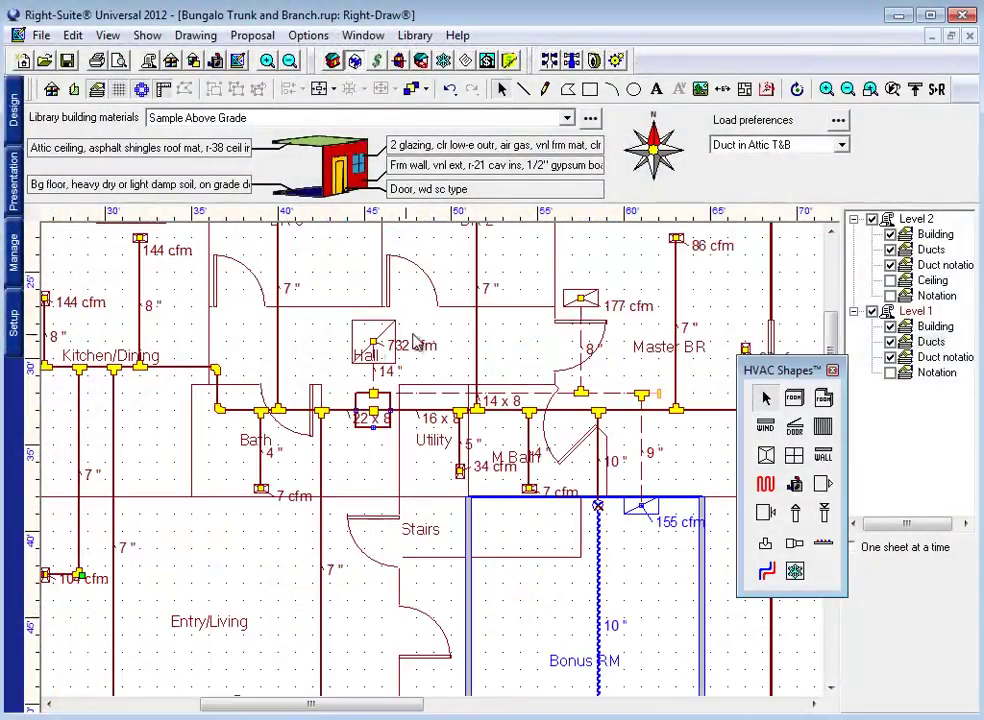
scroll(615, 424, "up", 3)
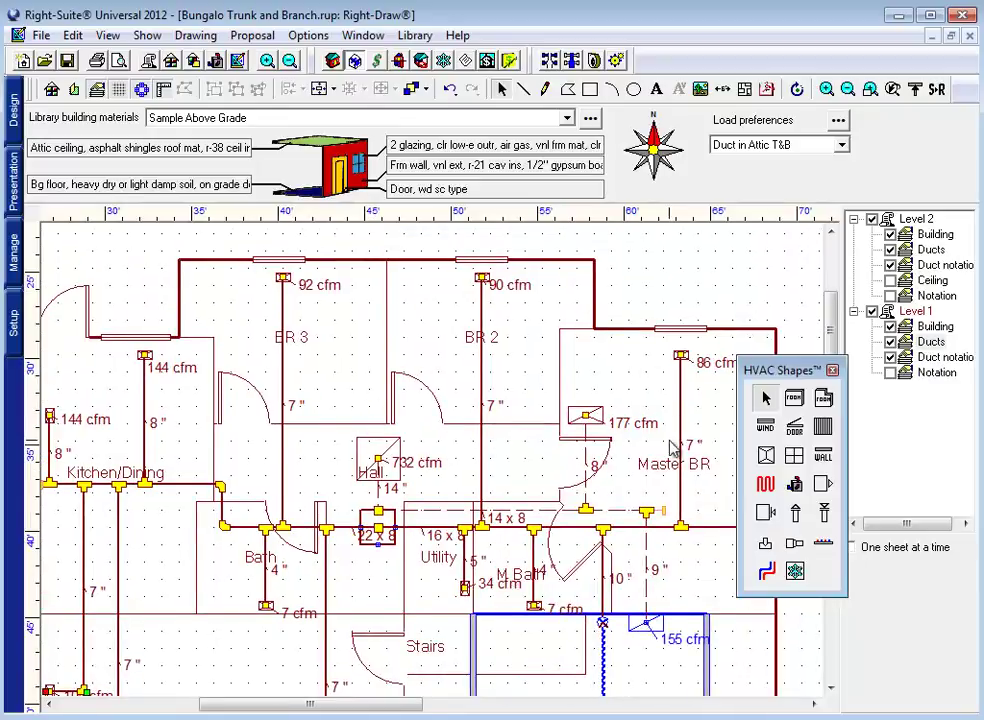
scroll(617, 424, "down", 2)
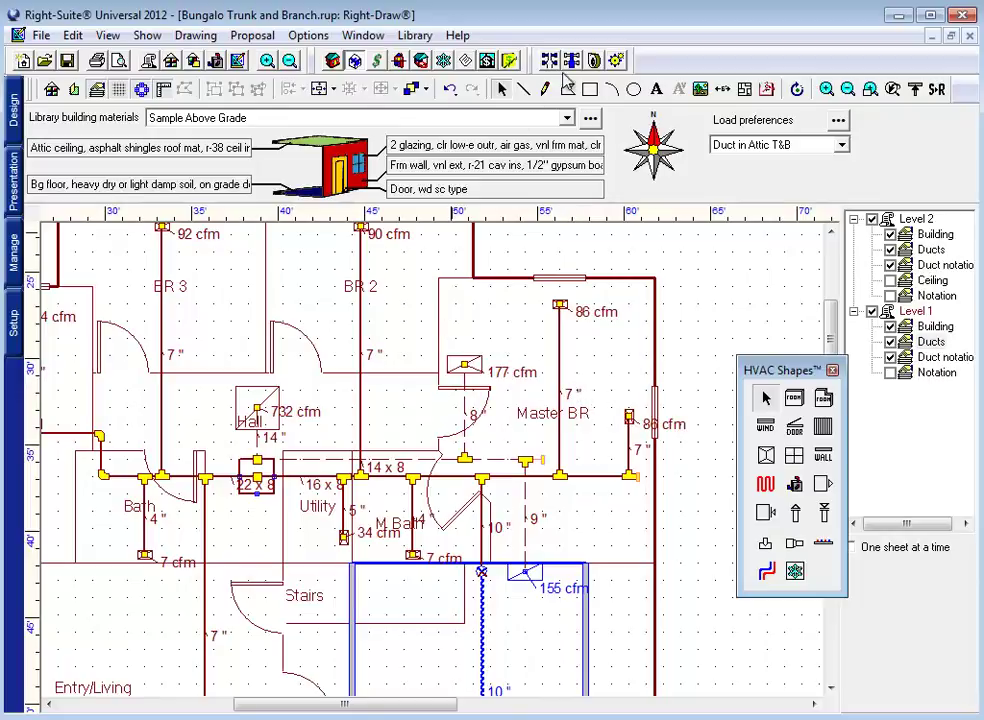
left_click(594, 61)
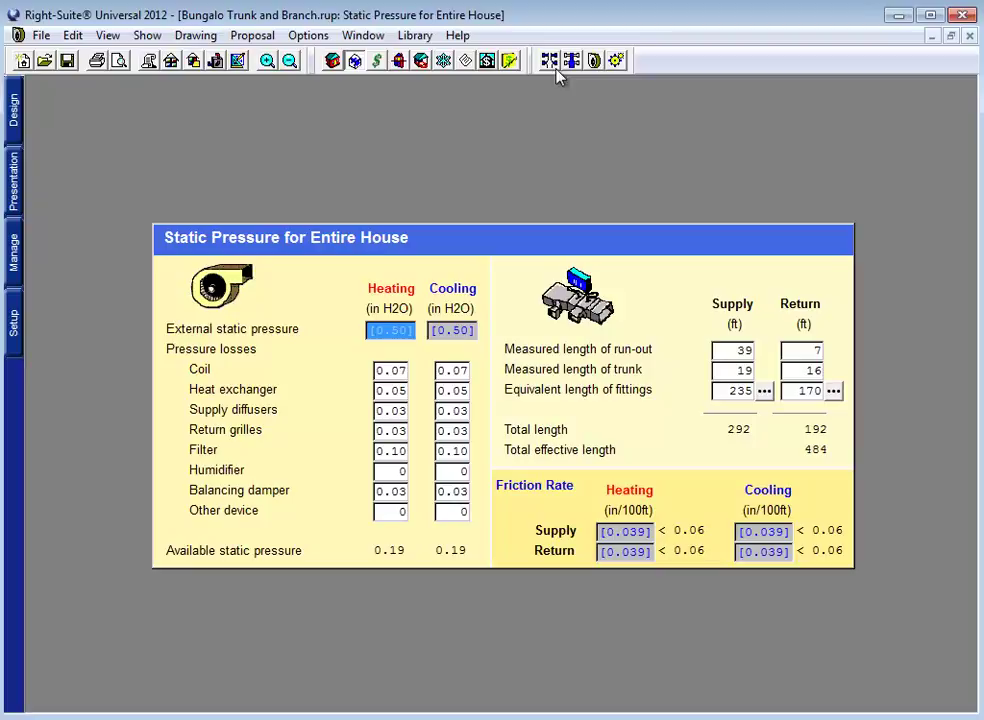
mouse_move(14, 110)
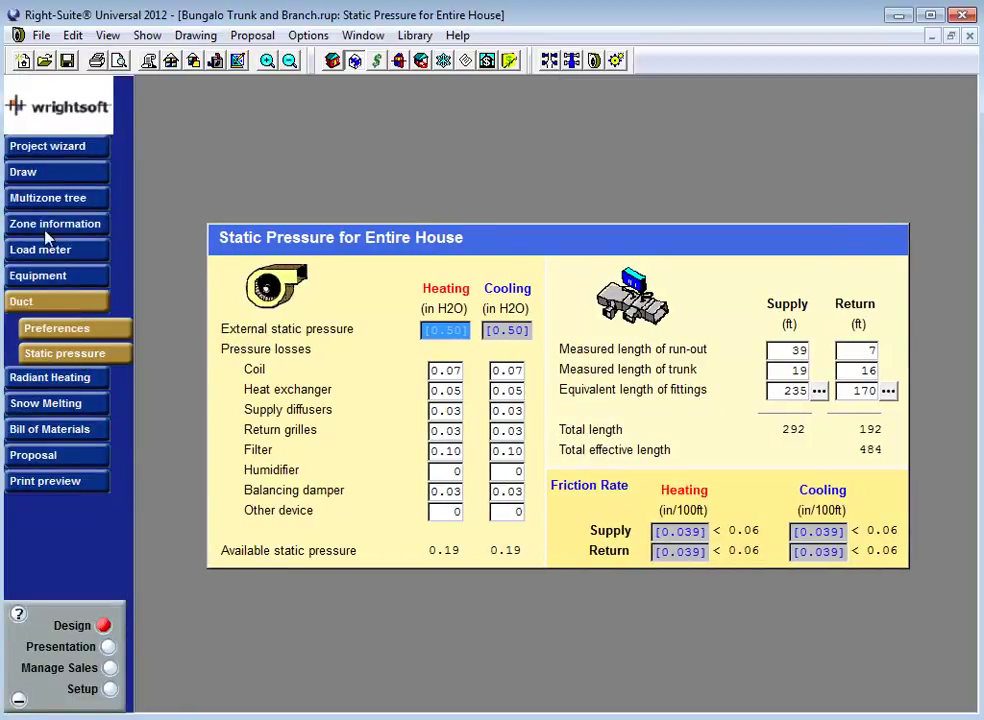
left_click(148, 35)
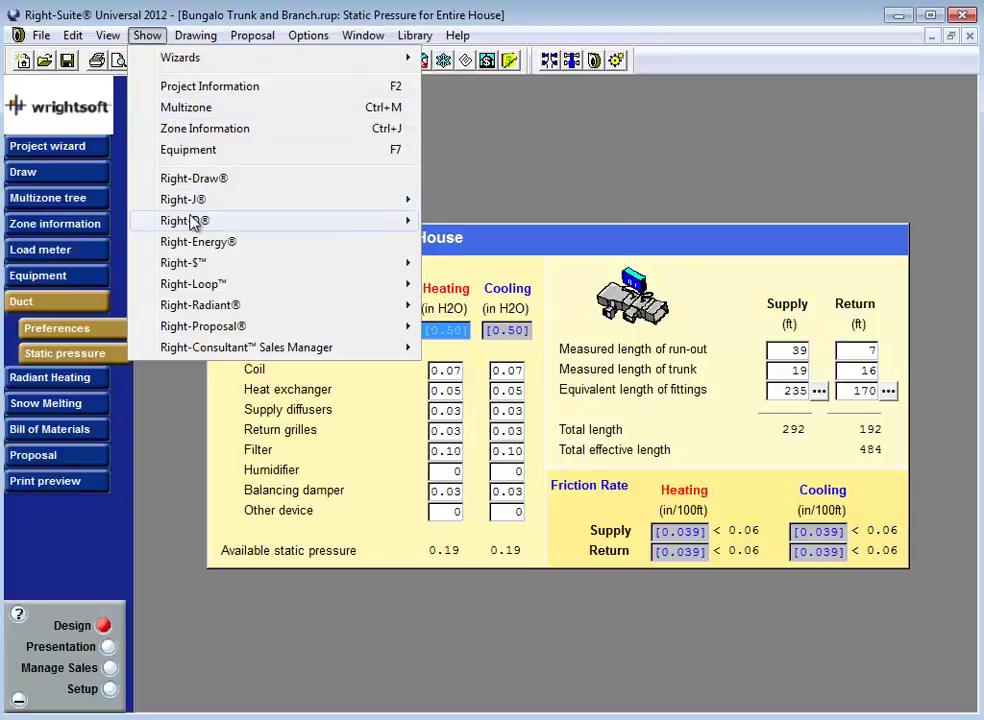
mouse_move(193, 220)
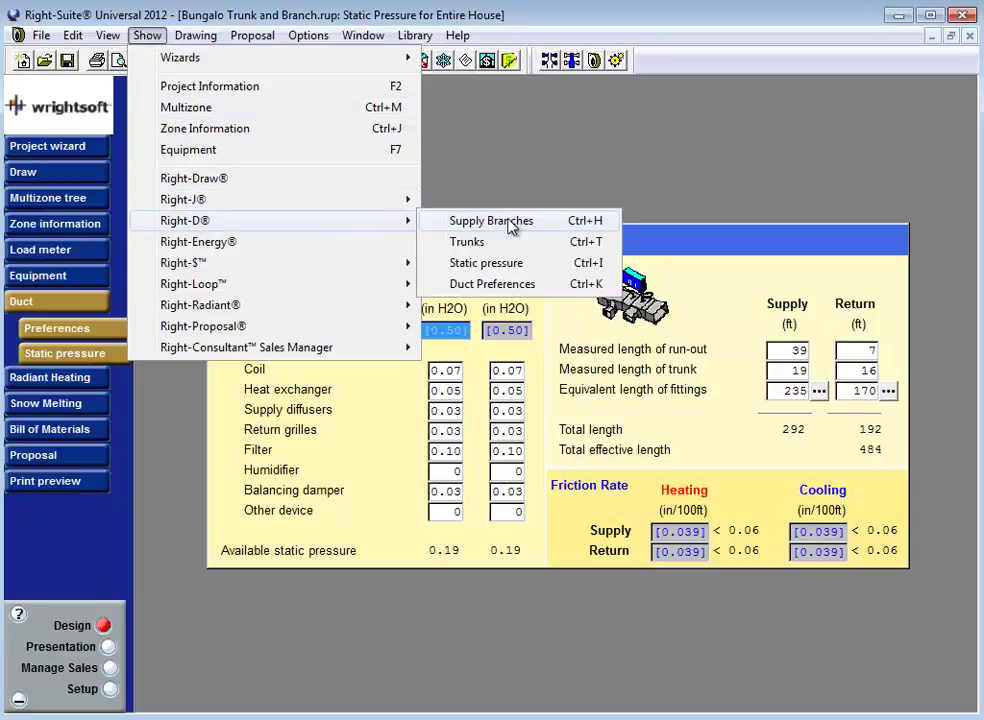
left_click(615, 136)
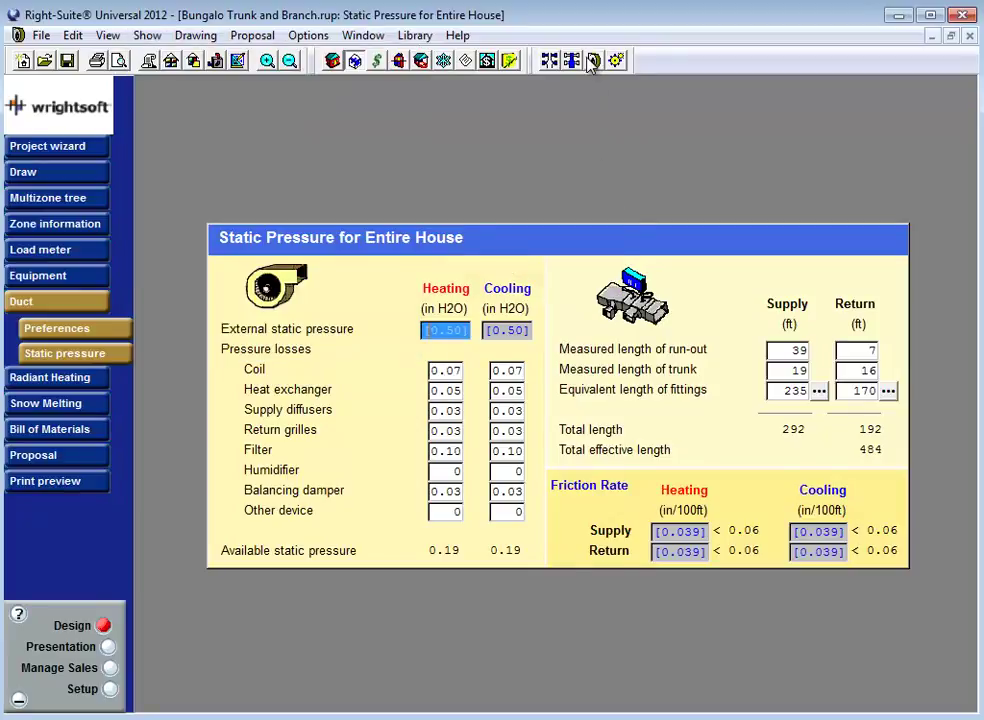
left_click(20, 698)
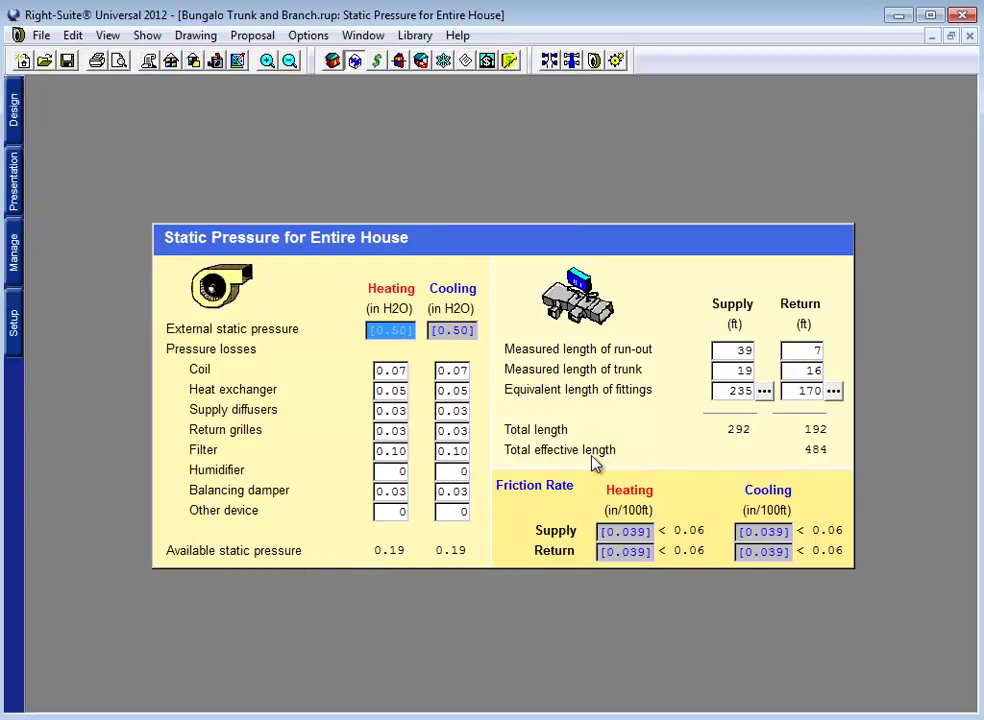
left_click(818, 452)
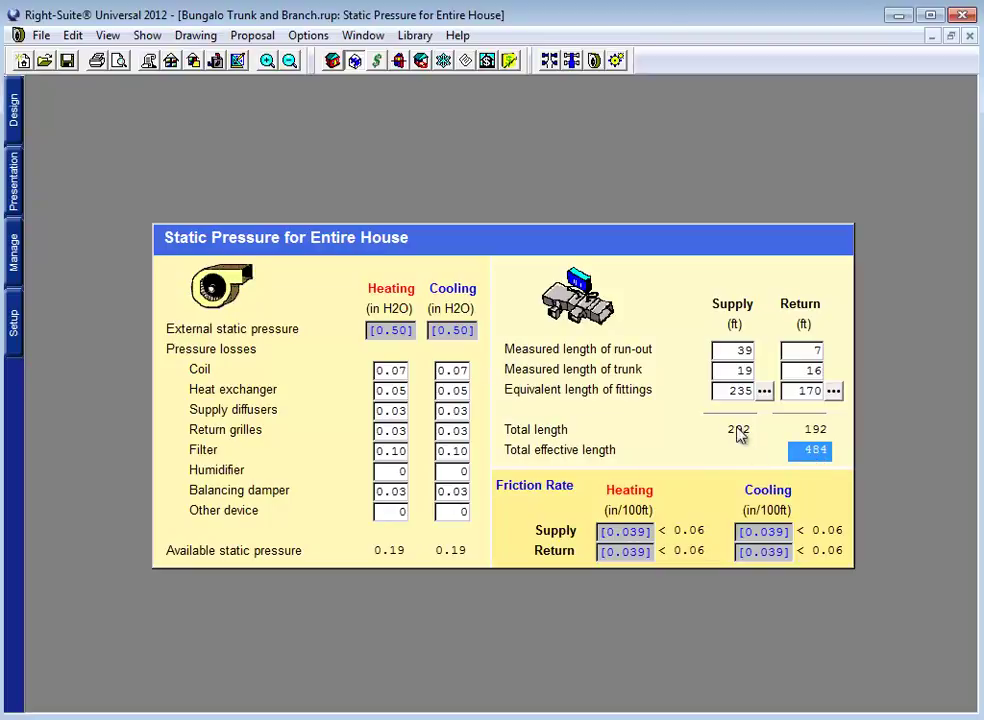
left_click(745, 351)
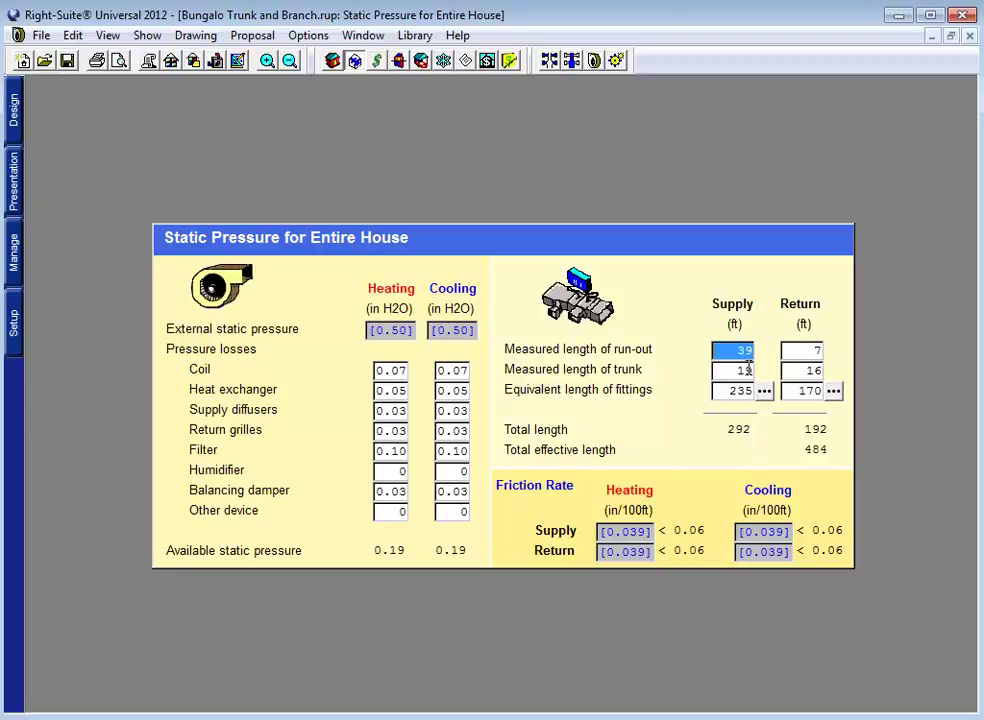
left_click(749, 371)
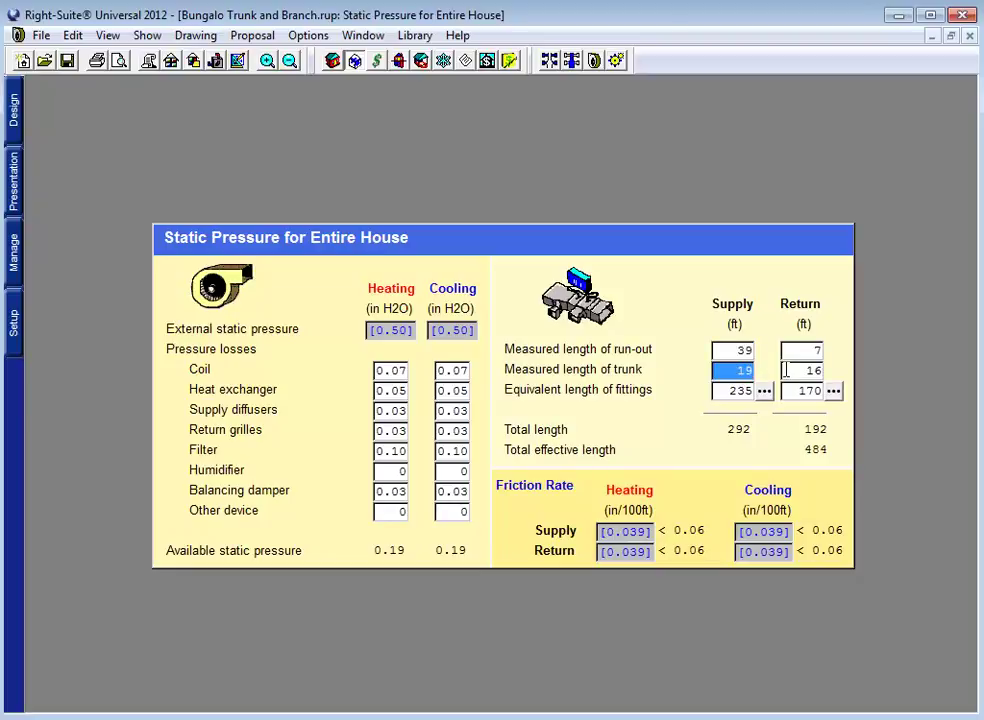
key("Tab")
key("Tab")
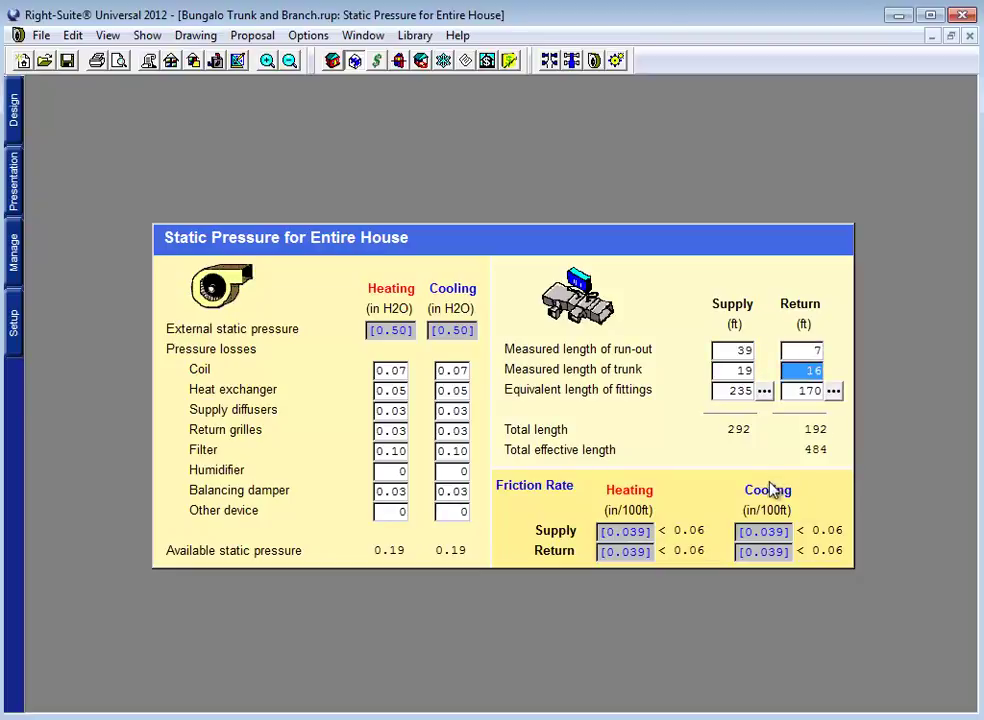
left_click(733, 392)
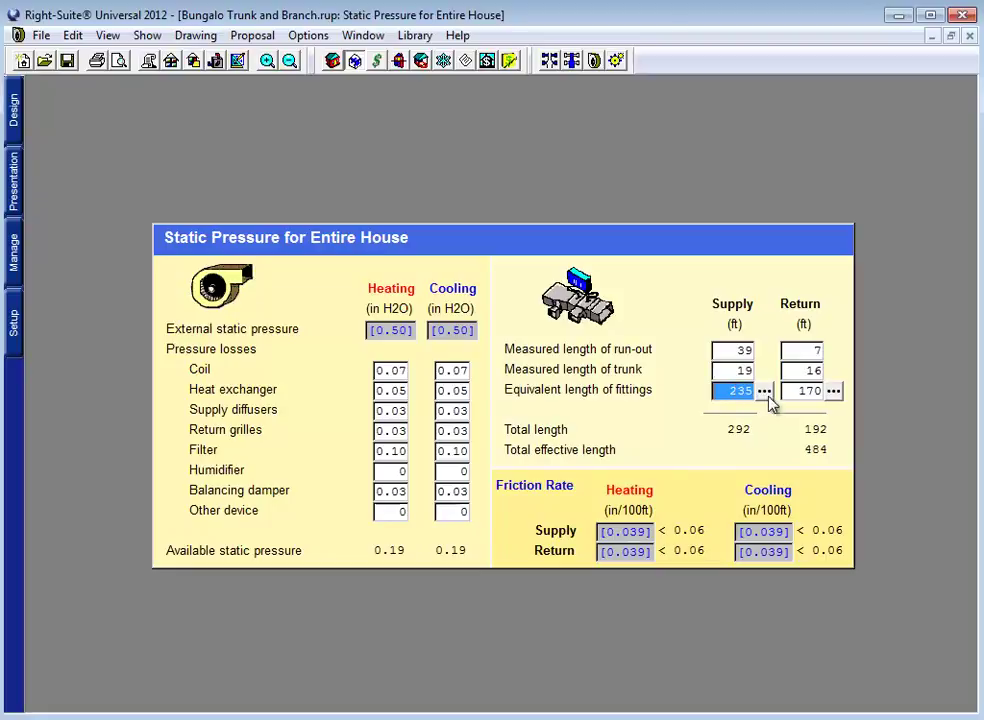
left_click(800, 391)
left_click(733, 392)
left_click(800, 391)
left_click(733, 392)
left_click(801, 392)
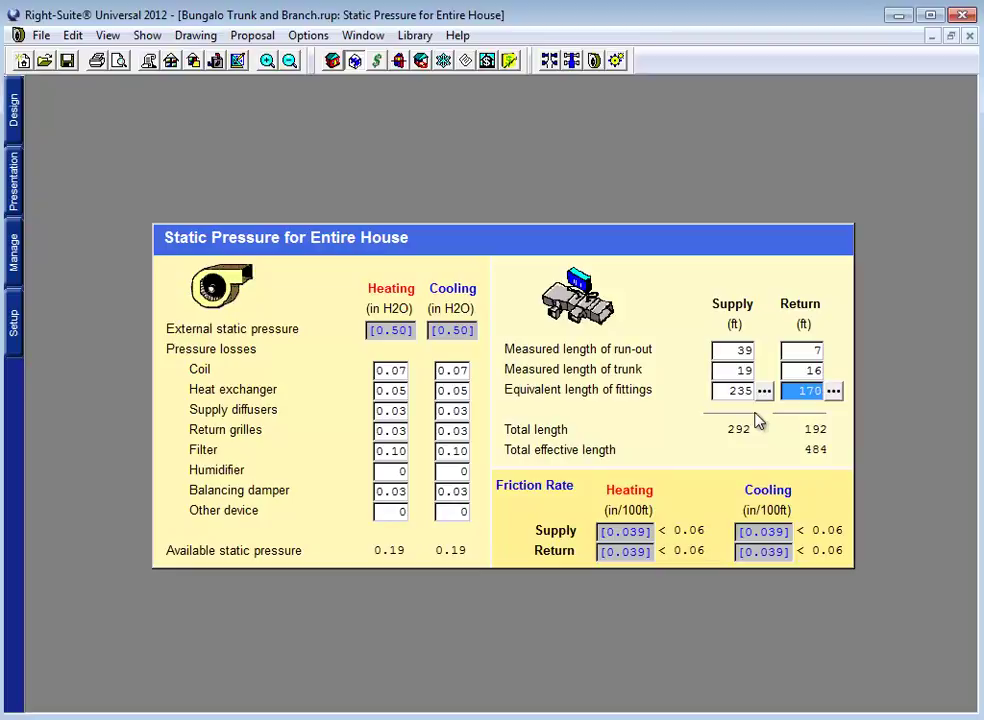
left_click(735, 393)
left_click(806, 391)
key("Tab")
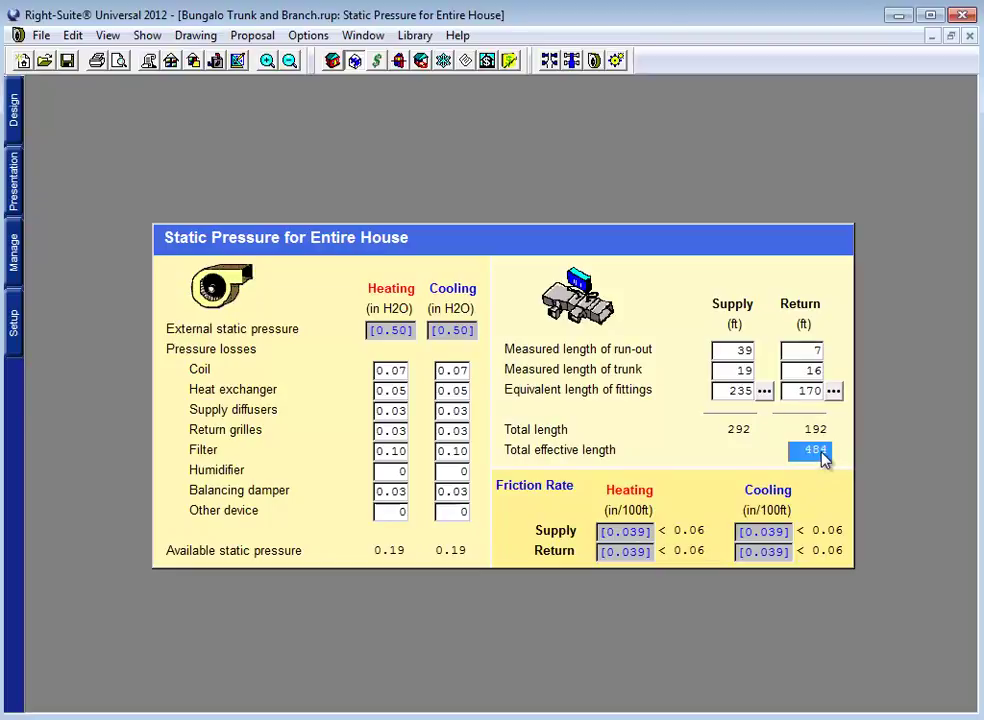
left_click(446, 552)
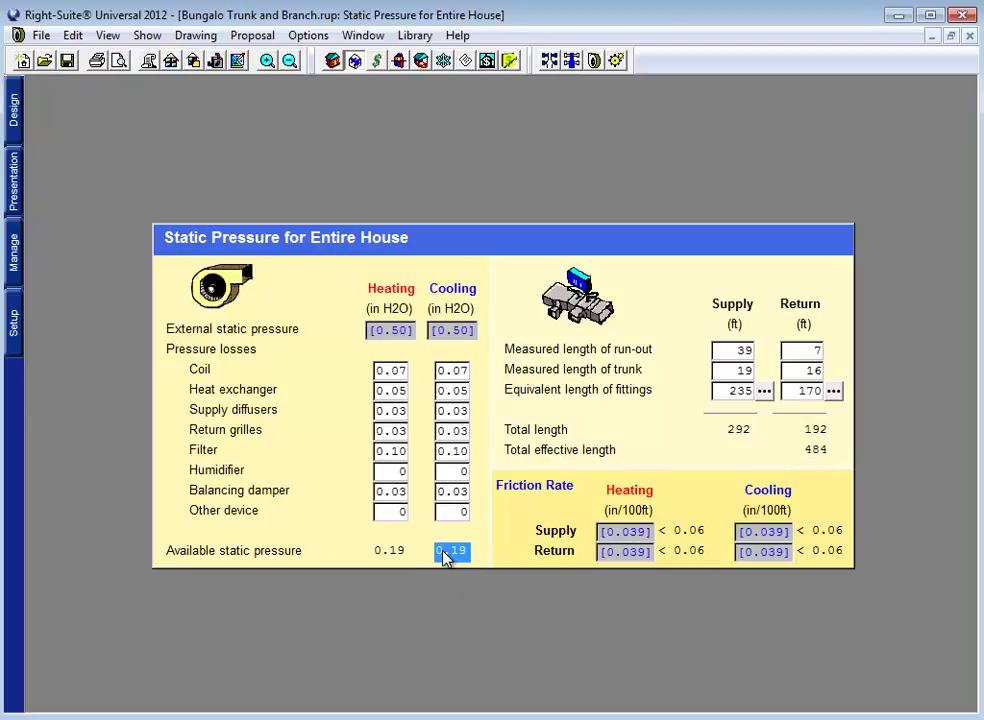
left_click(615, 531)
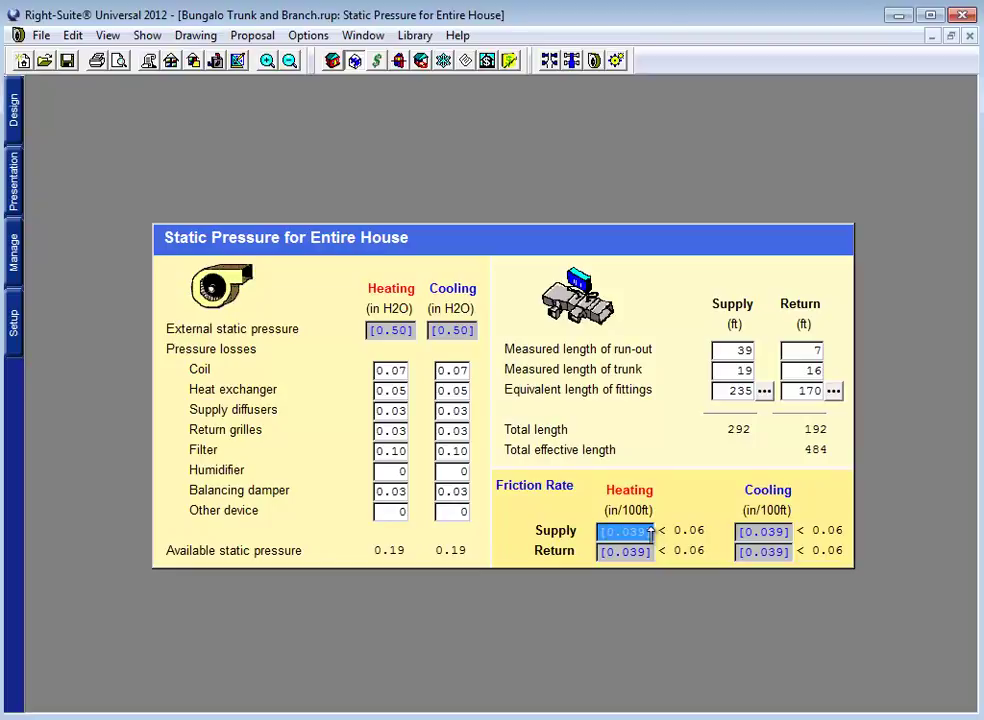
left_click(816, 451)
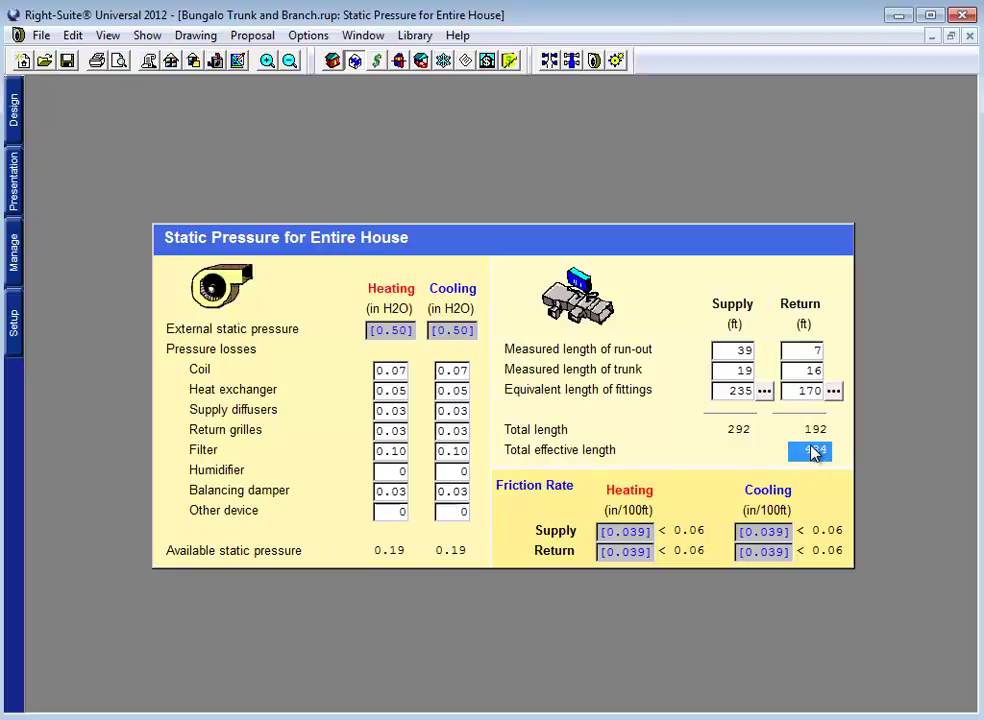
left_click(452, 552)
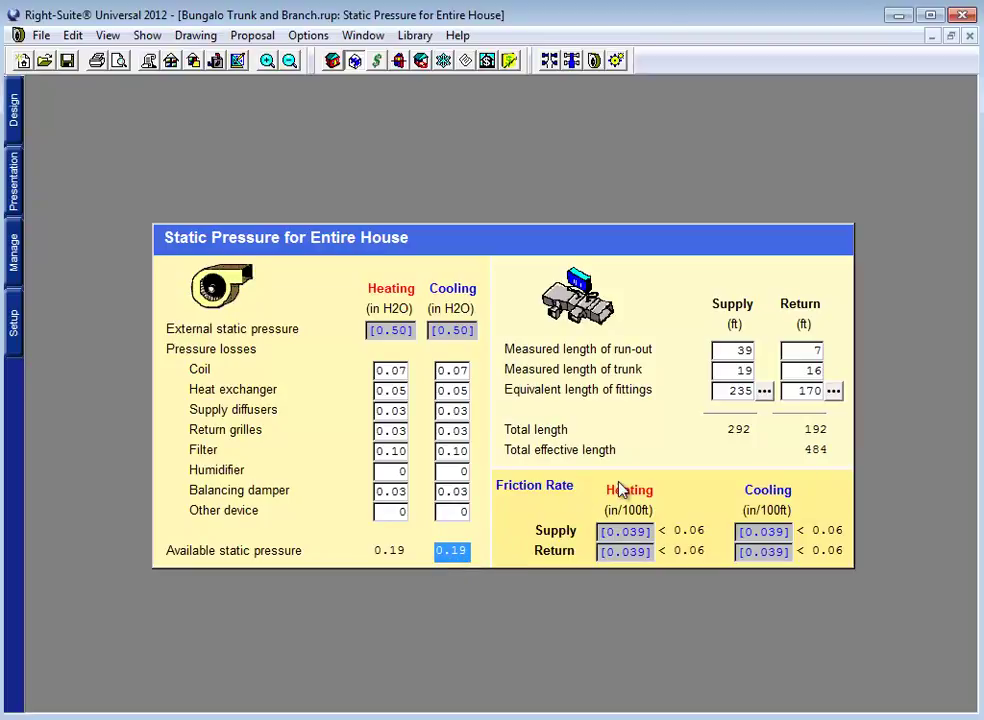
left_click(814, 454)
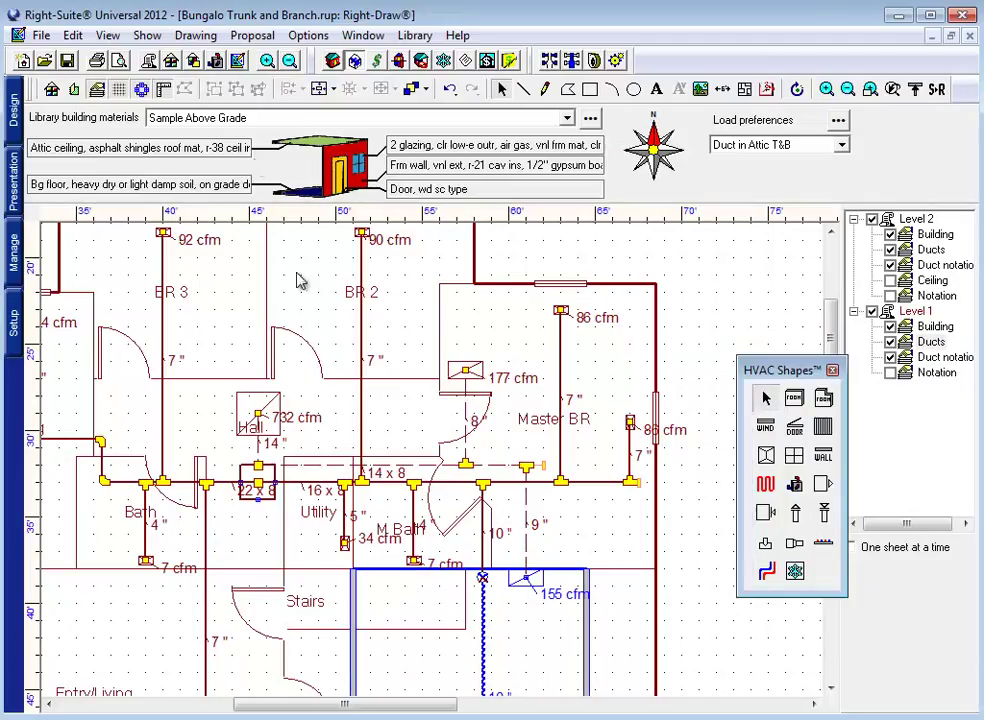
Switch back to the Right-Draw plan and scroll across the 14 x 8 trunk and room branches
left_click(186, 37)
scroll(270, 430, "left", 5)
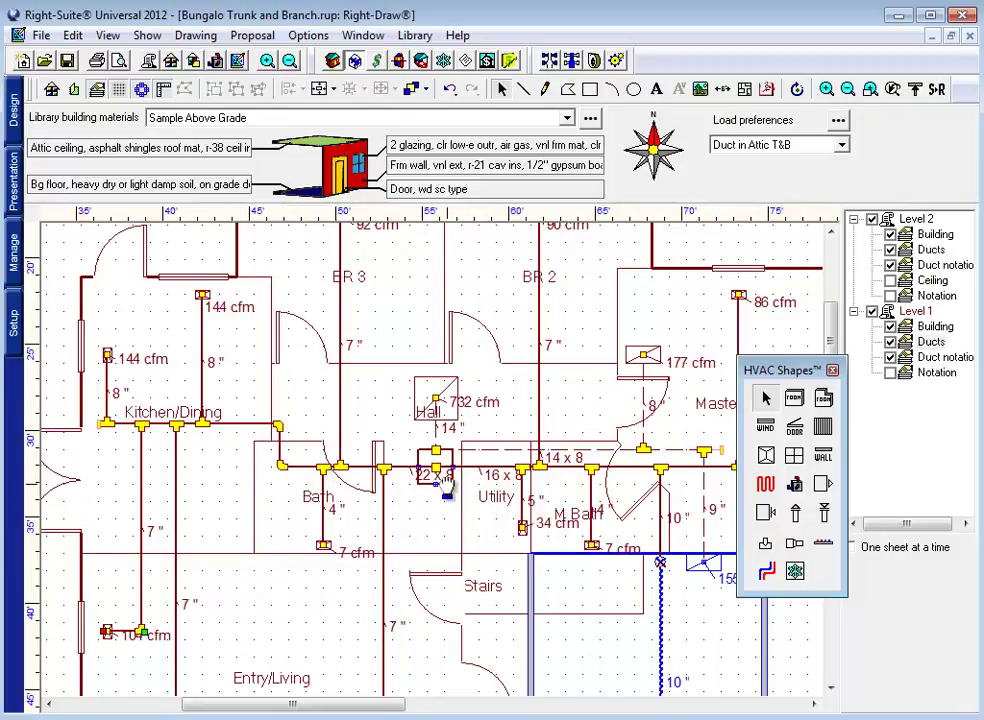
scroll(416, 480, "down", 2)
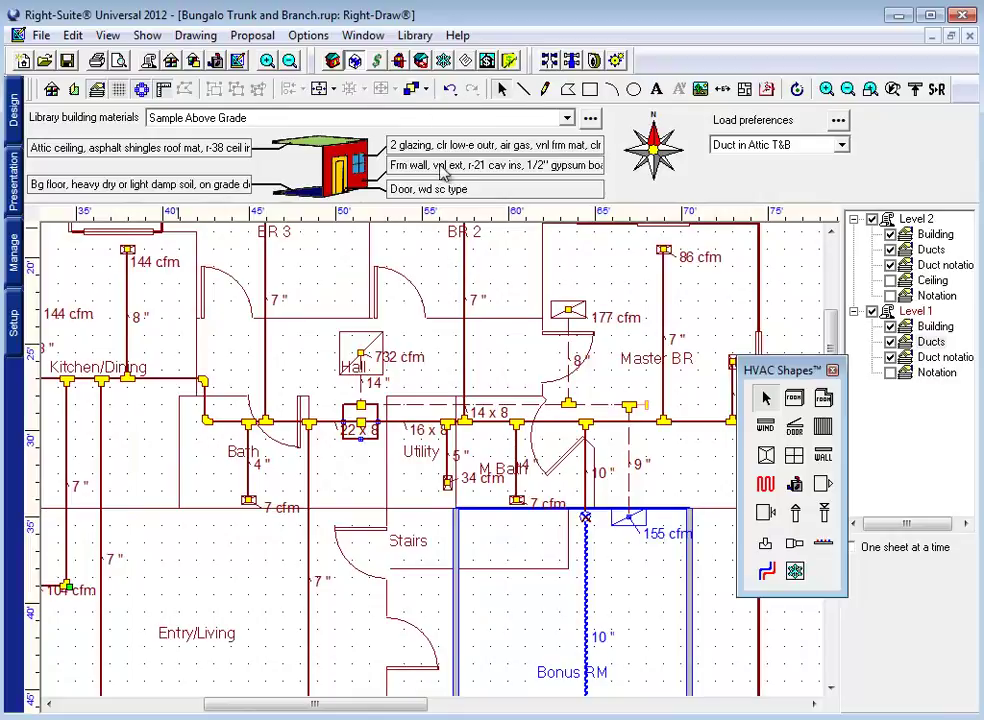
scroll(481, 318, "down", 2)
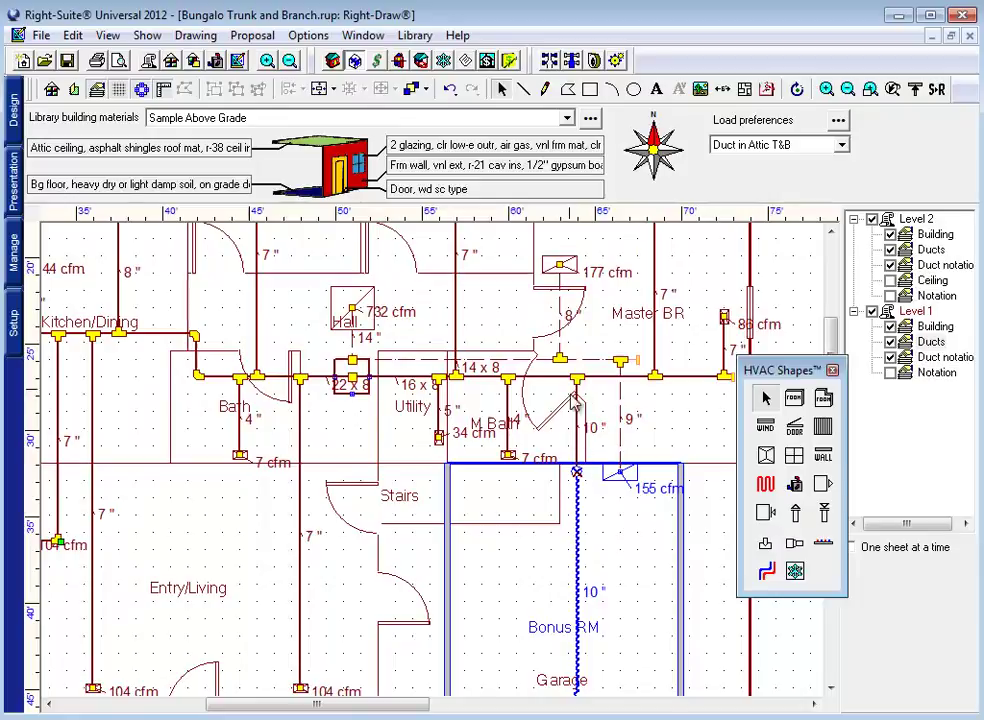
scroll(400, 410, "up", 3)
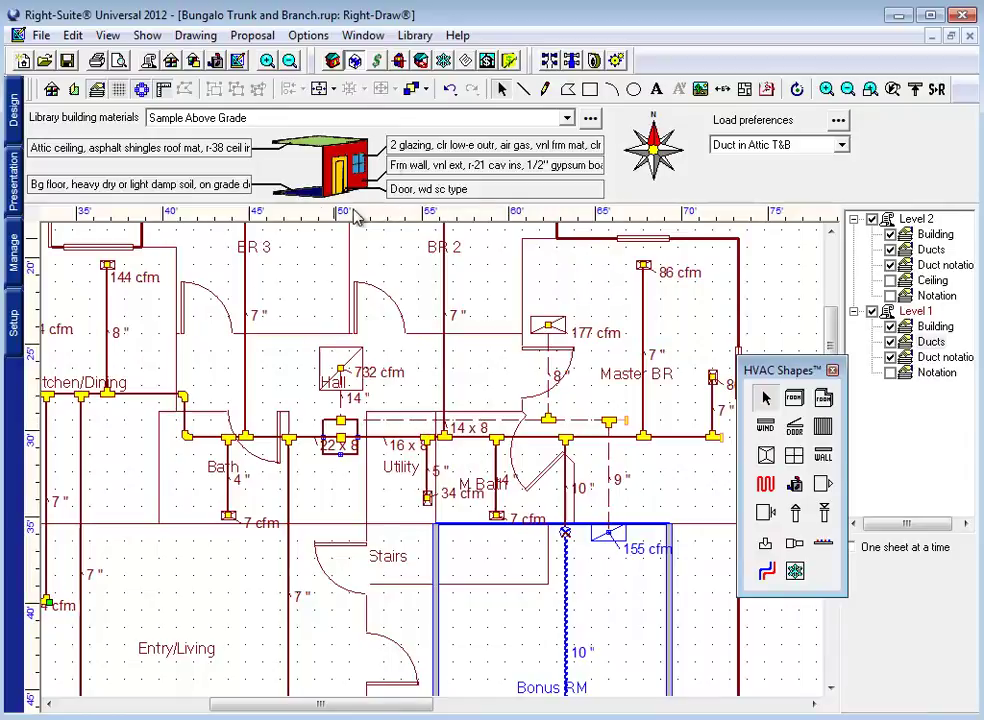
In whole-house Duct Preferences, set the supply fan fitting to 1D
left_click(617, 62)
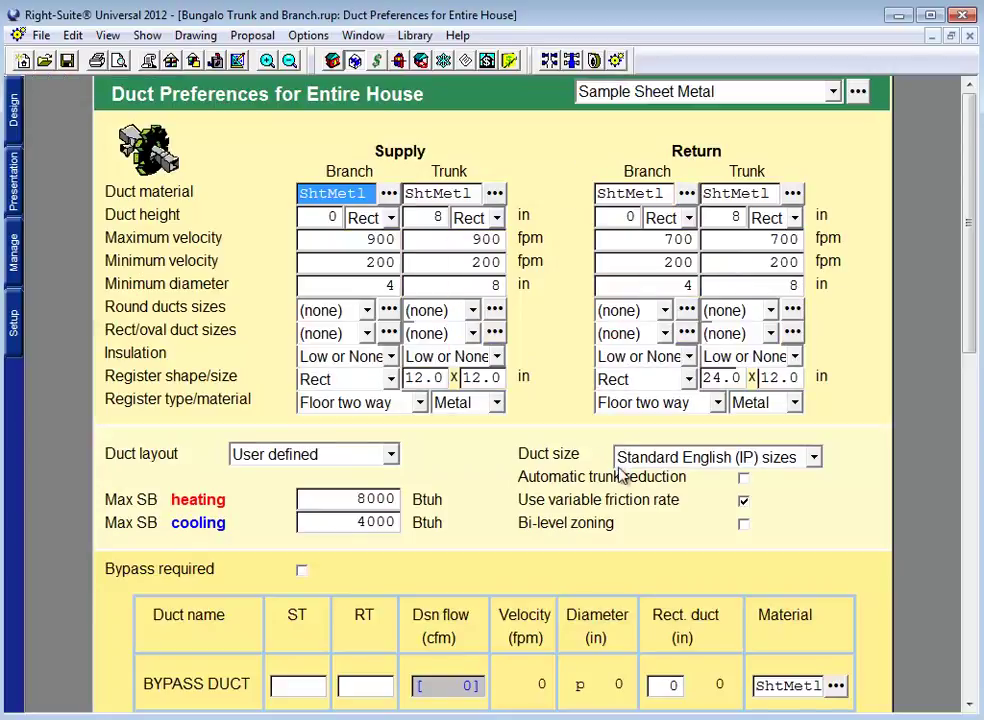
scroll(637, 408, "down", 5)
scroll(605, 418, "down", 10)
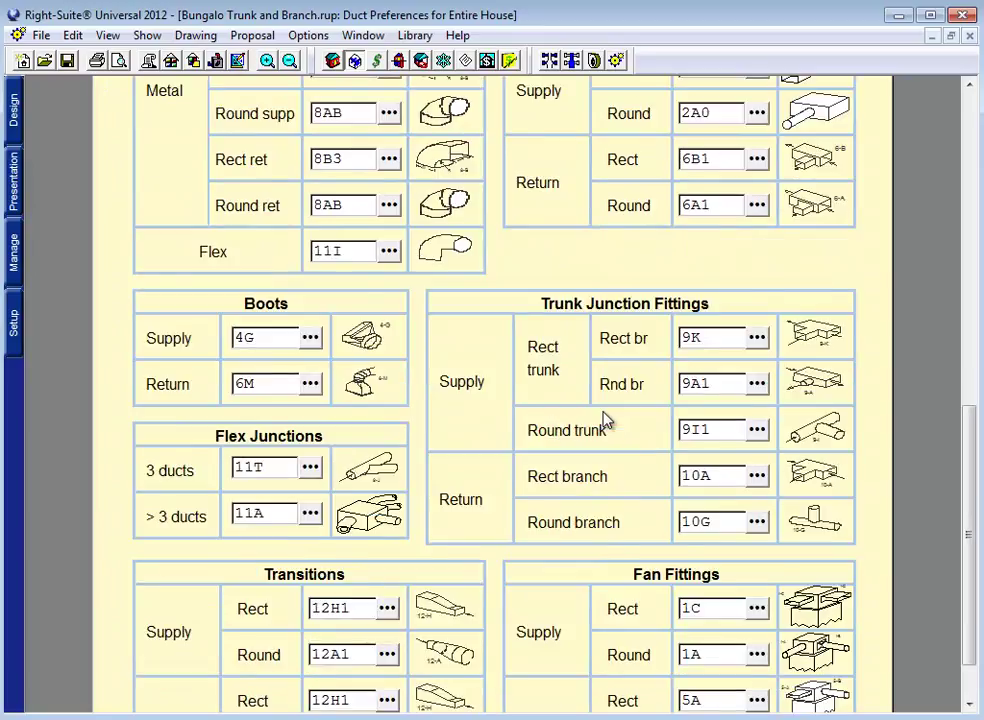
left_click(757, 540)
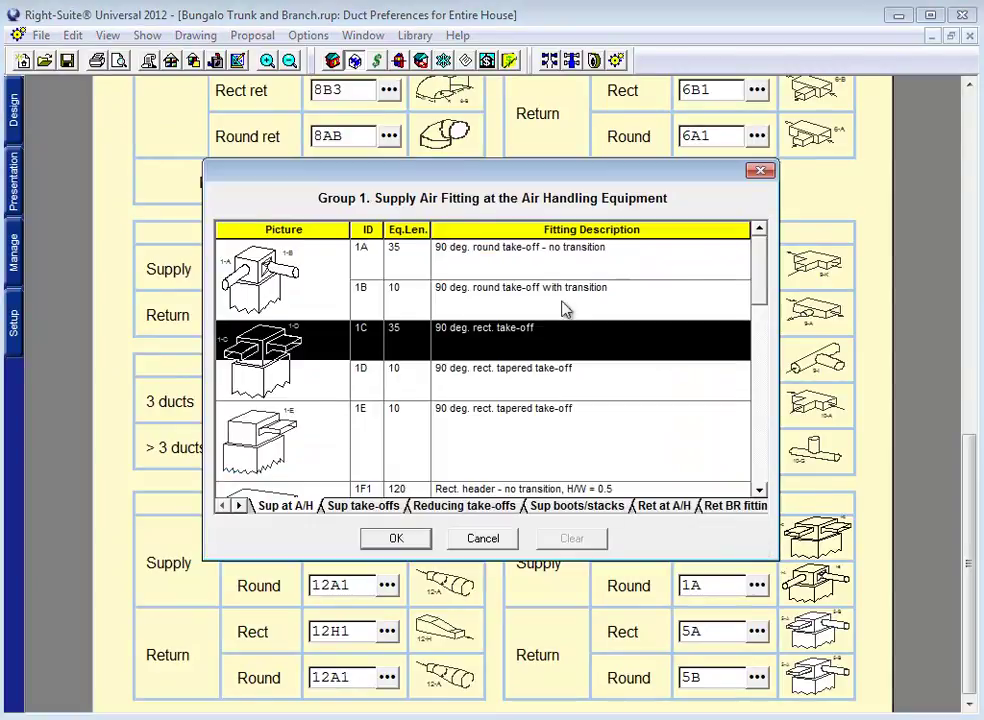
left_click(475, 382)
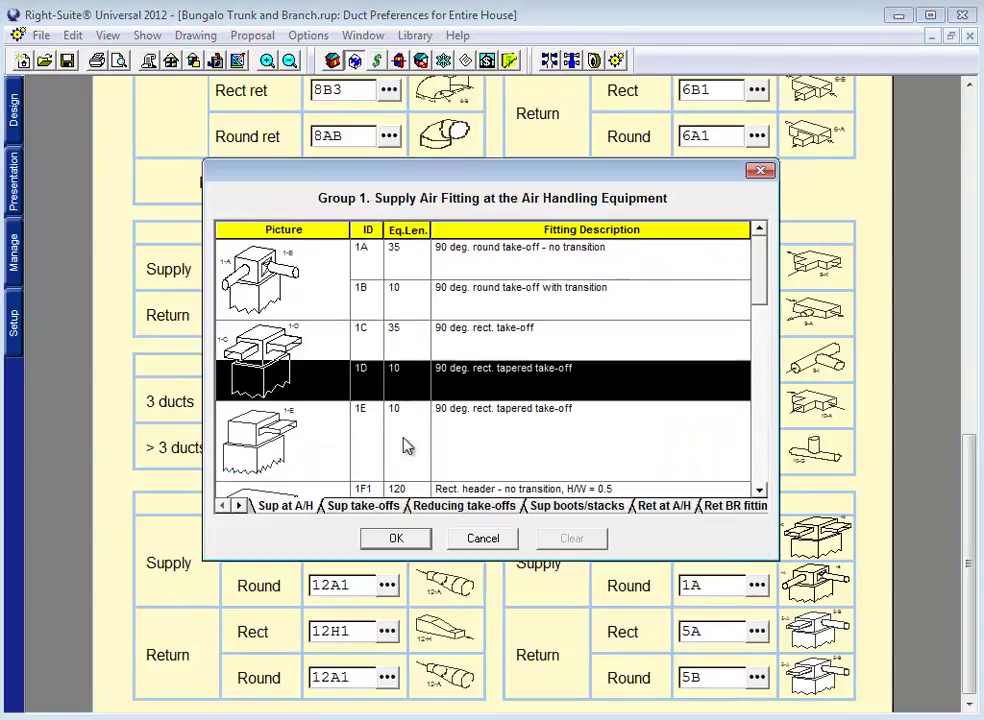
left_click(396, 540)
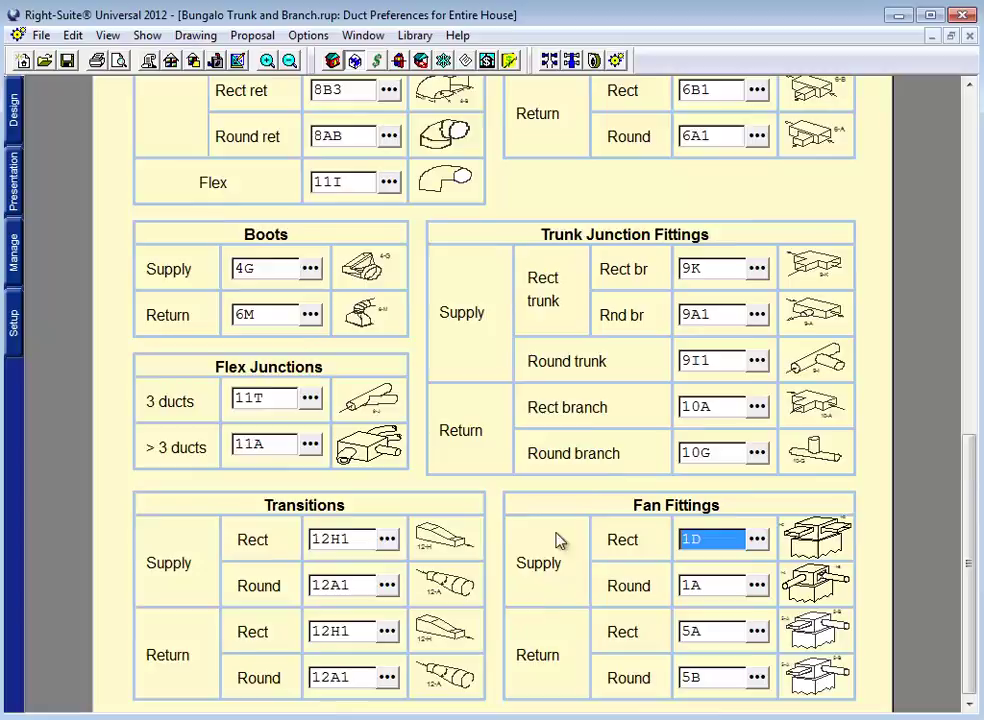
Set the rectangular supply elbow to the 8B9 radius easy bend
scroll(556, 538, "up", 3)
left_click(389, 204)
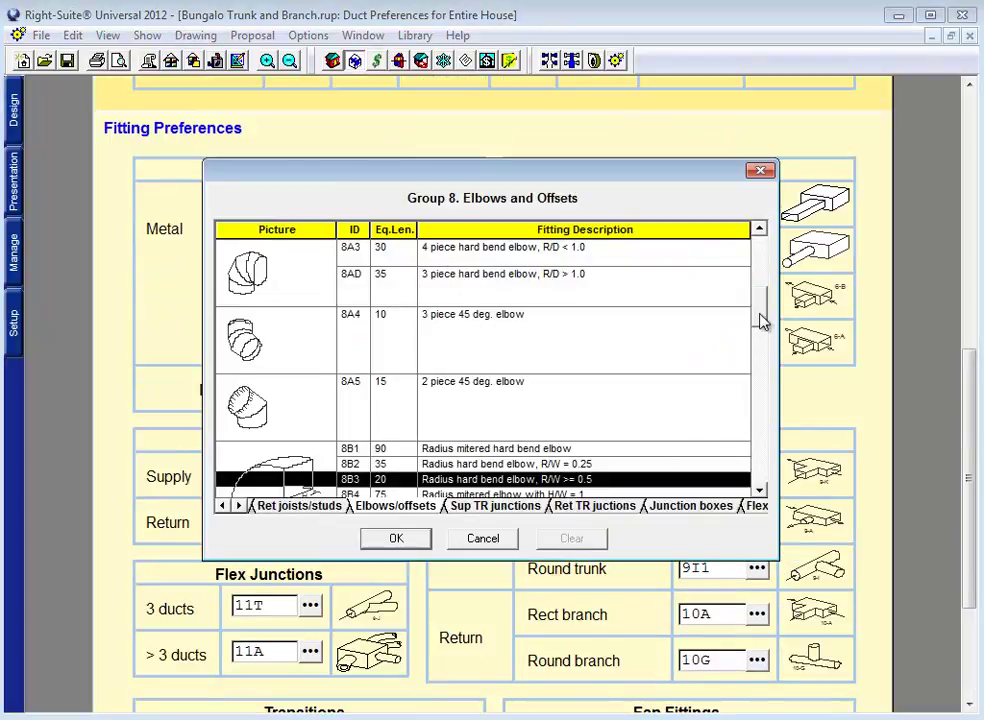
scroll(760, 320, "down", 5)
left_click(424, 371)
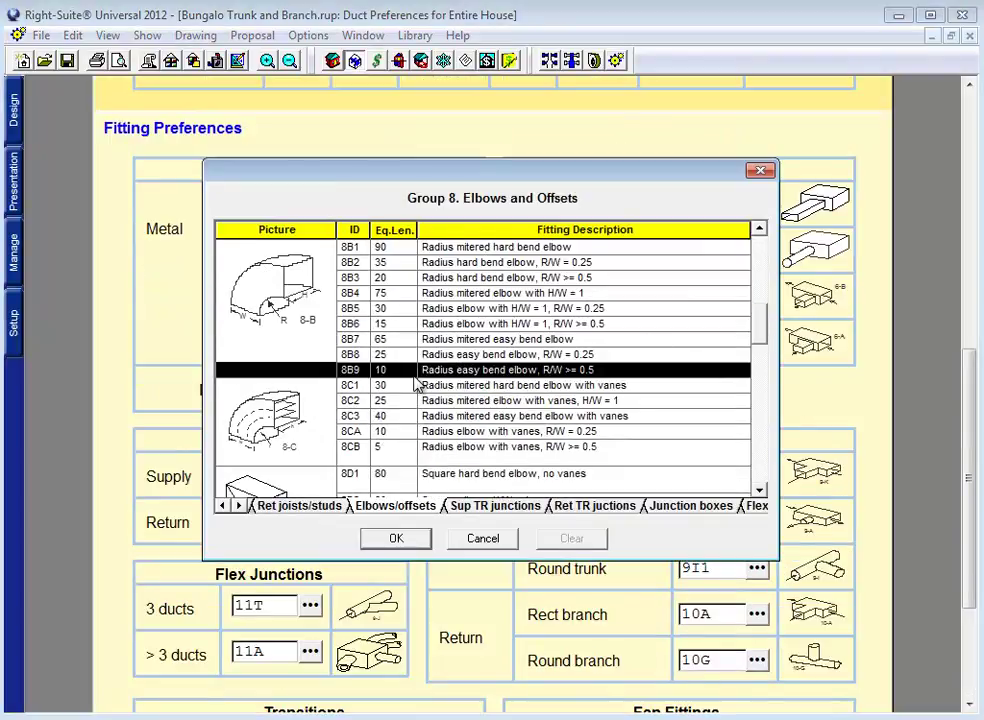
left_click(409, 546)
Set the round supply takeoff to 2B1 and the supply boot to 4I, then view static pressure
left_click(376, 363)
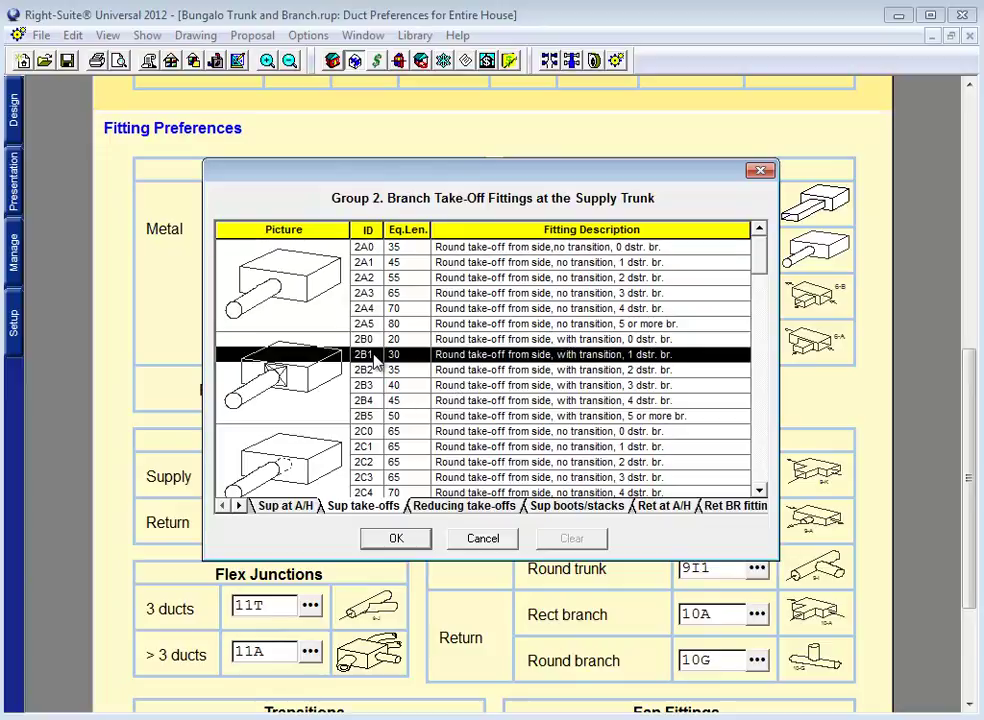
left_click(400, 540)
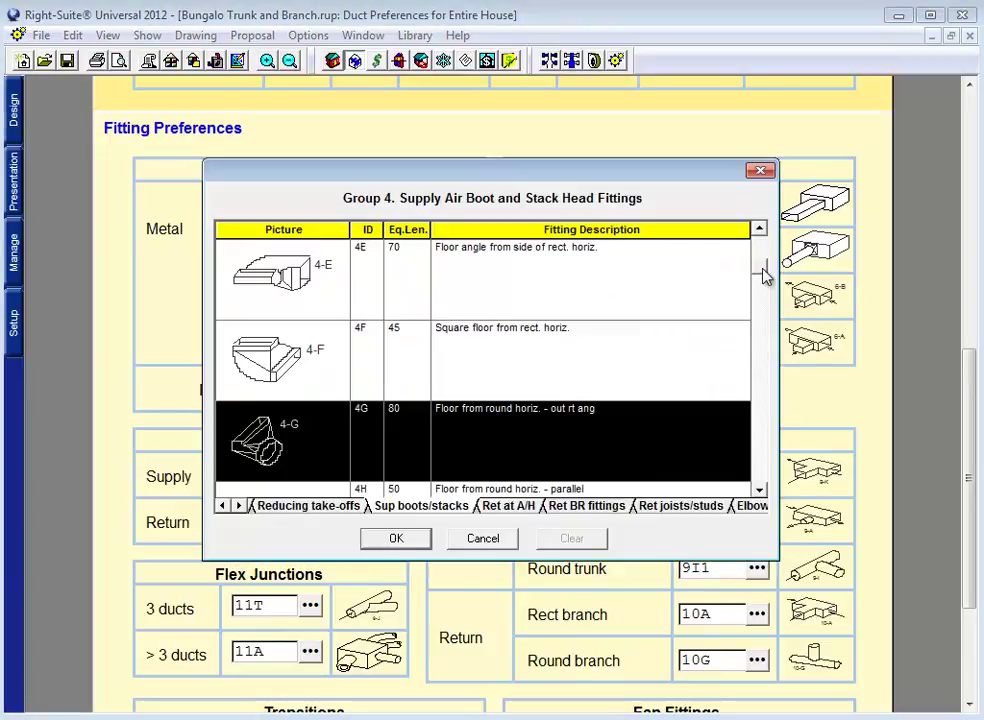
left_click_drag(764, 275, 764, 289)
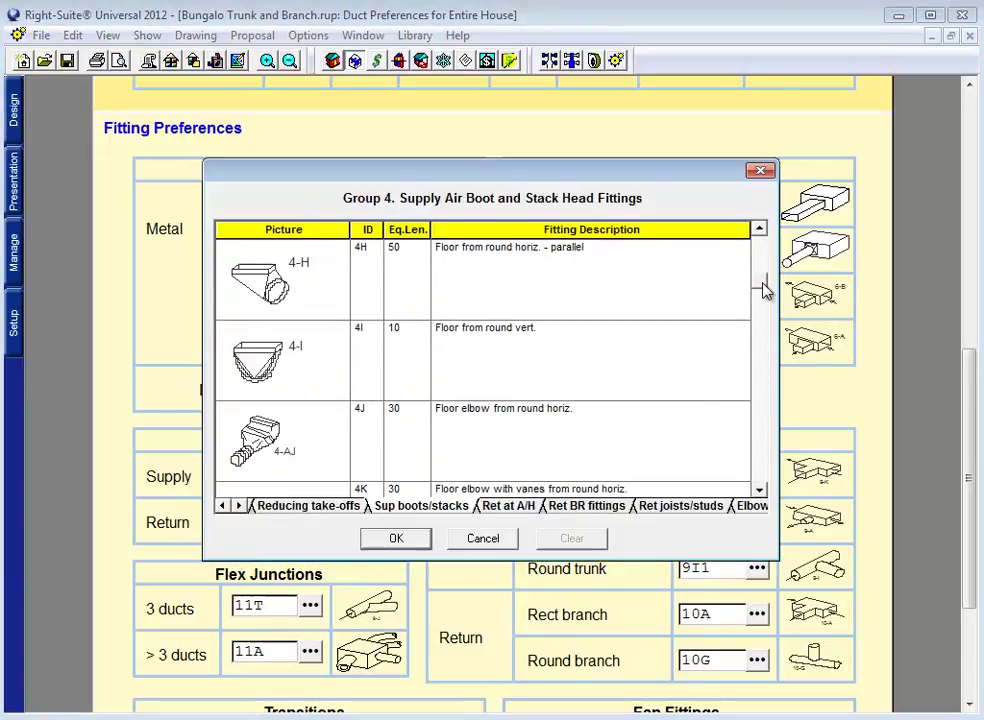
left_click(615, 340)
left_click(396, 538)
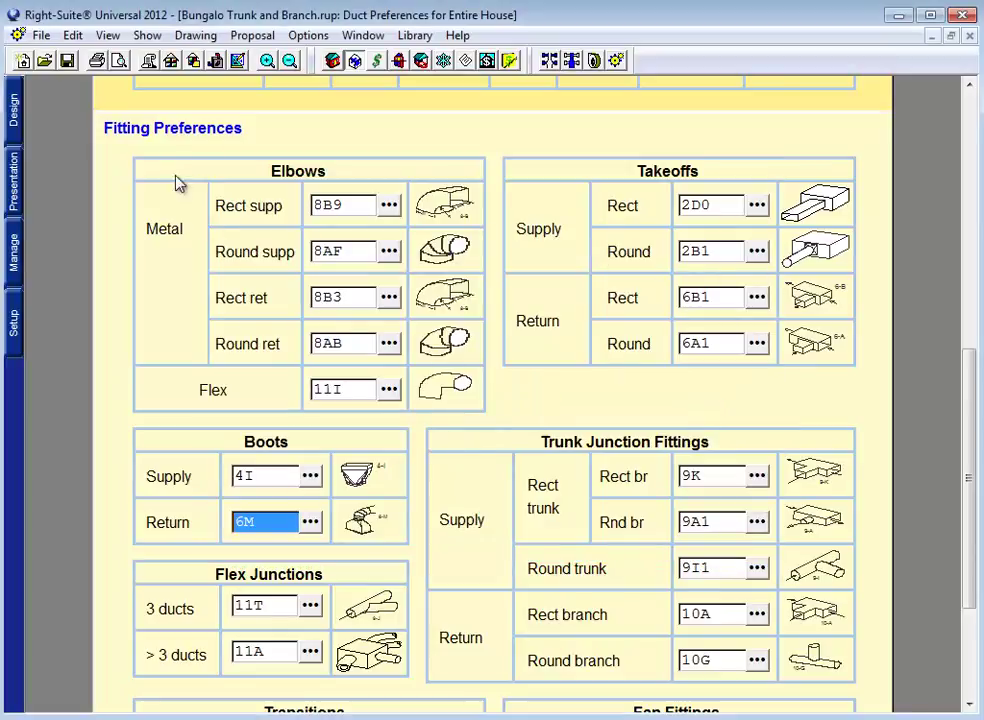
left_click(241, 60)
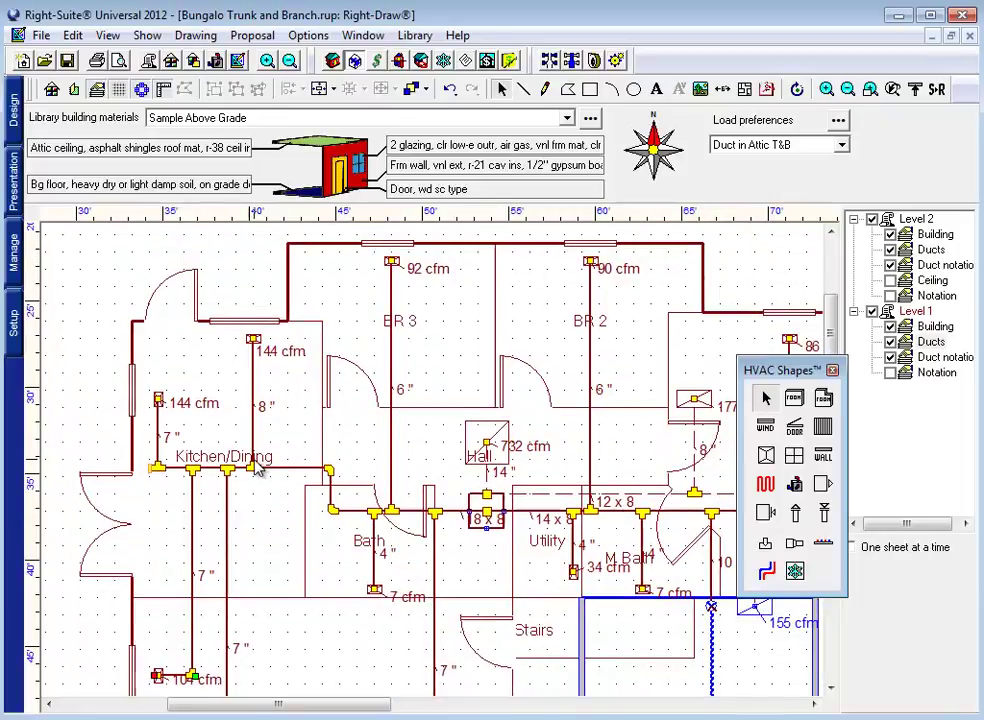
left_click(333, 60)
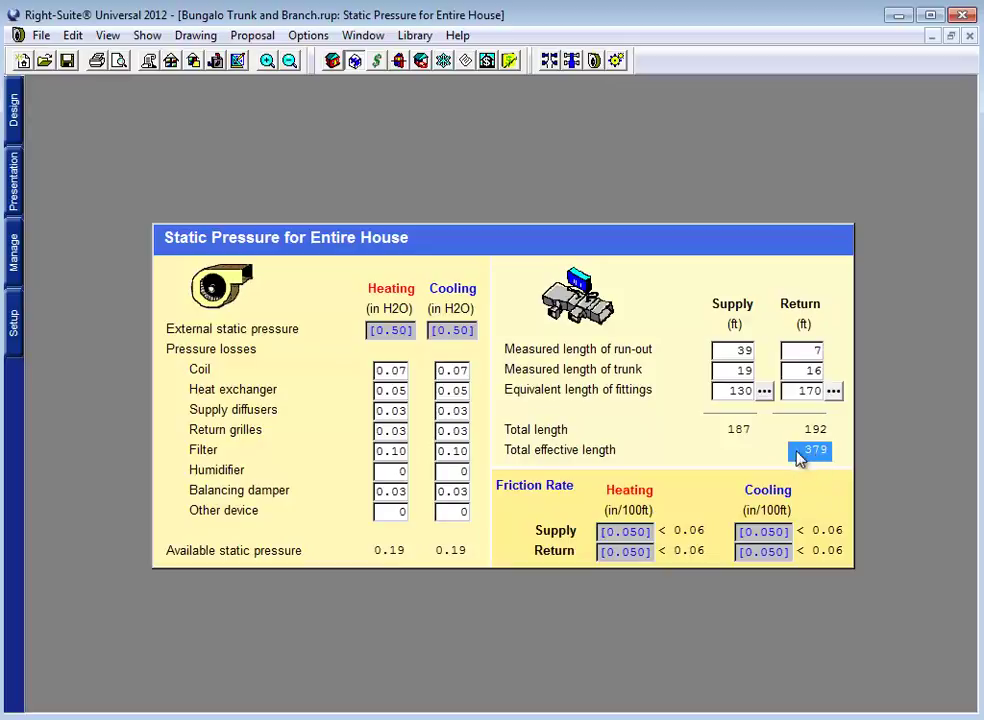
left_click(645, 531)
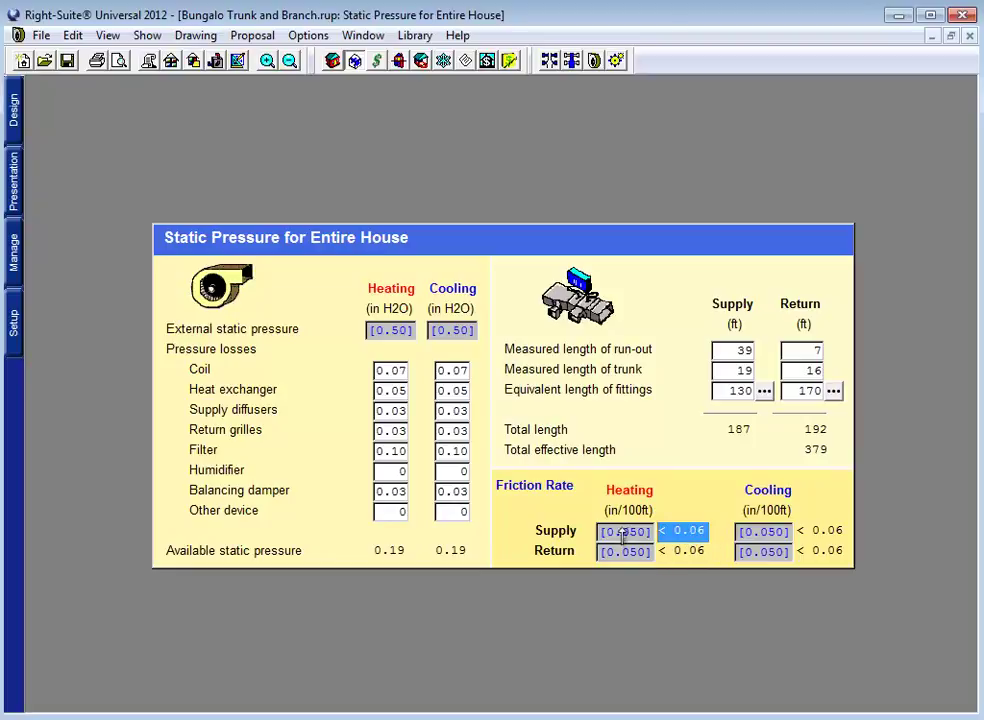
left_click(193, 60)
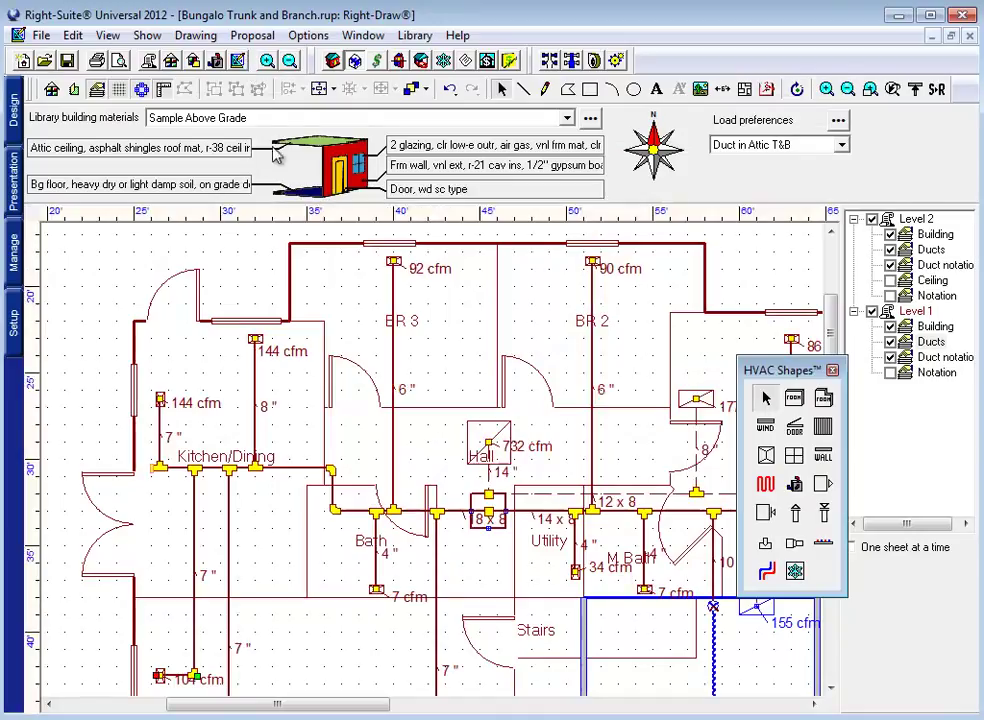
left_click_drag(394, 240, 251, 213)
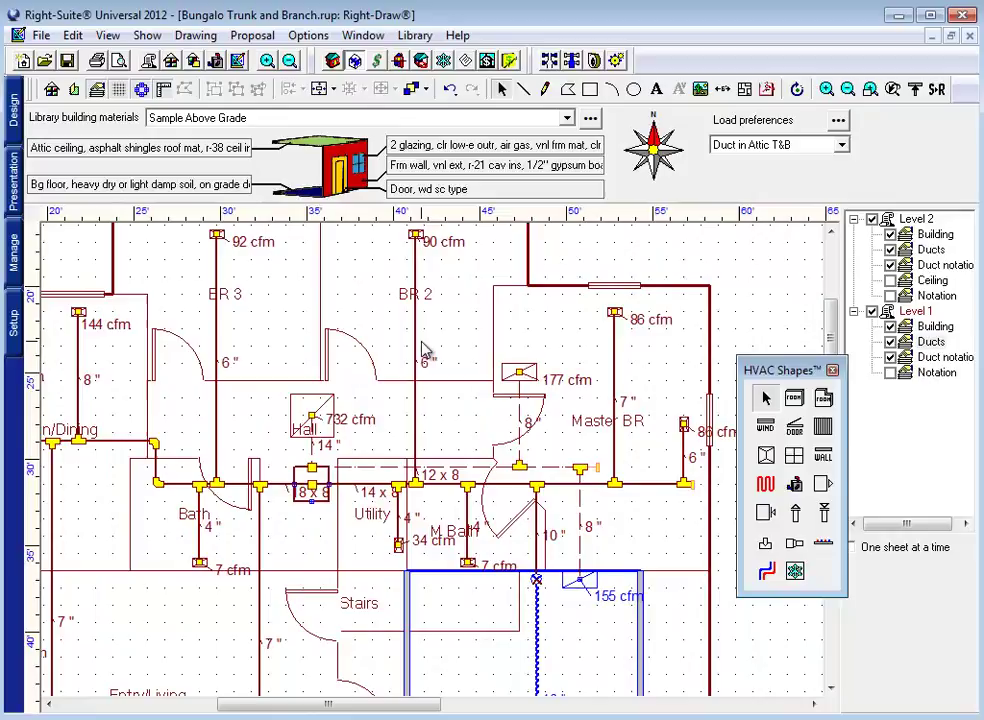
left_click(416, 338)
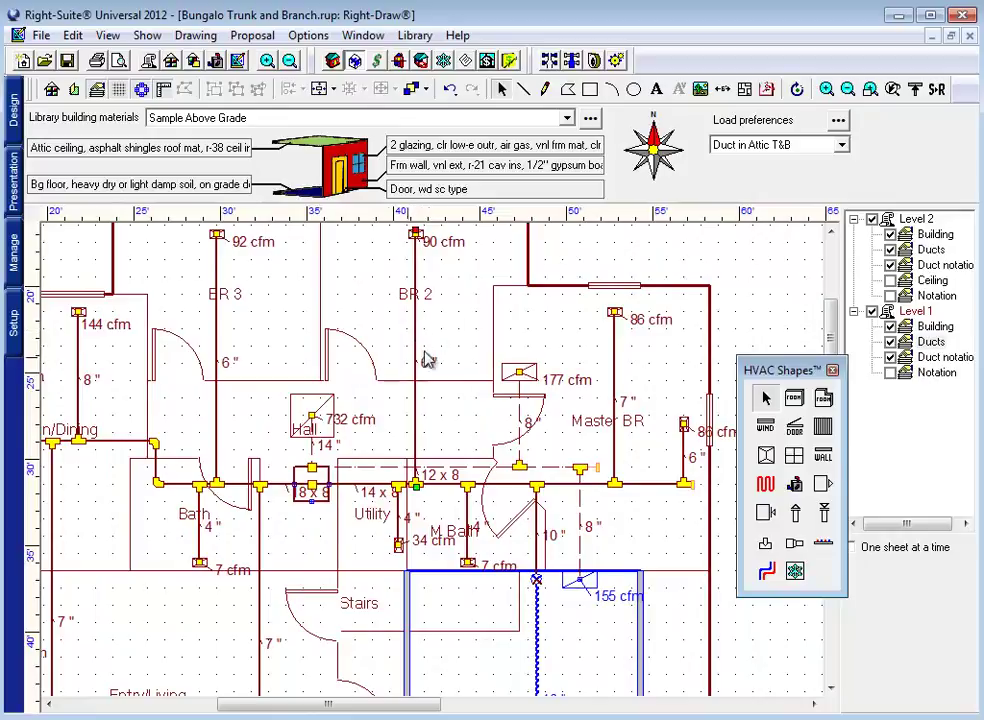
left_click(617, 401)
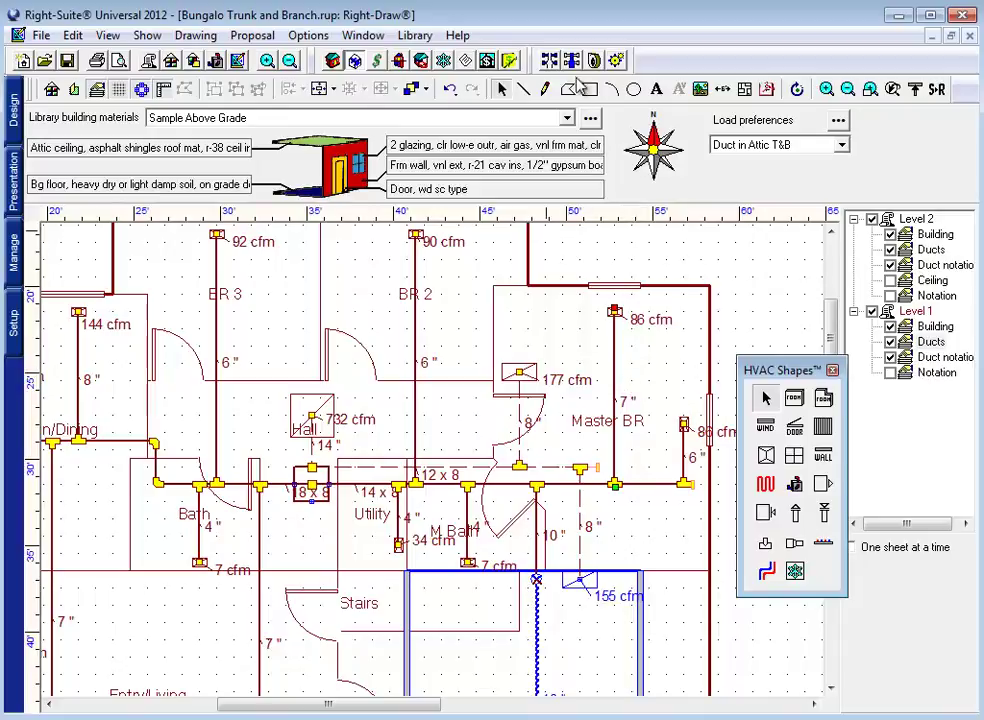
left_click(444, 61)
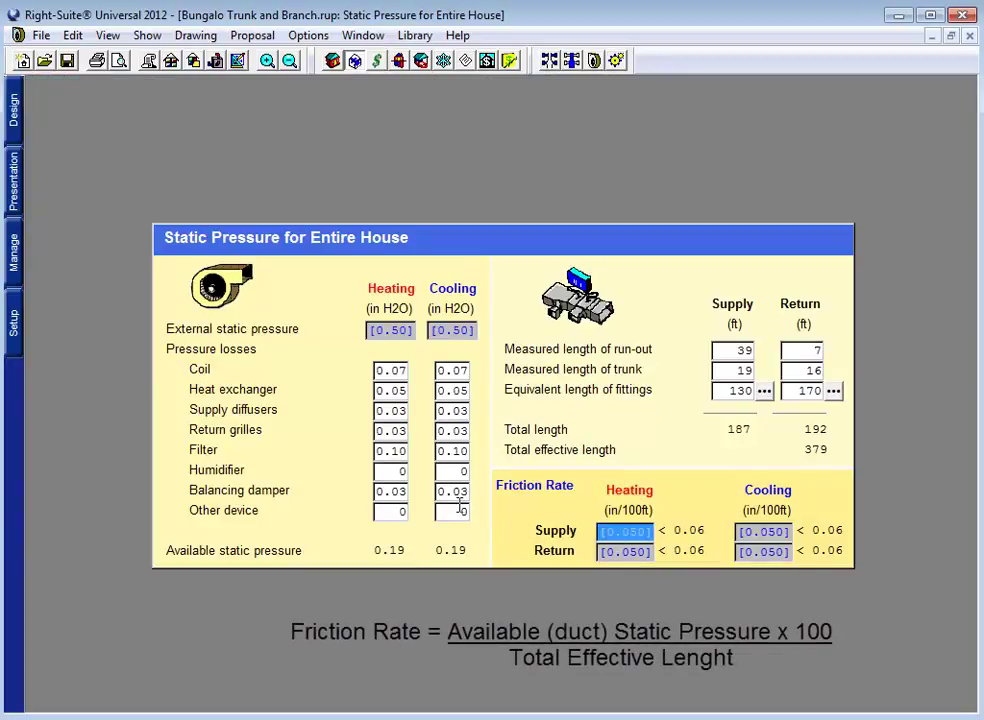
left_click(815, 452)
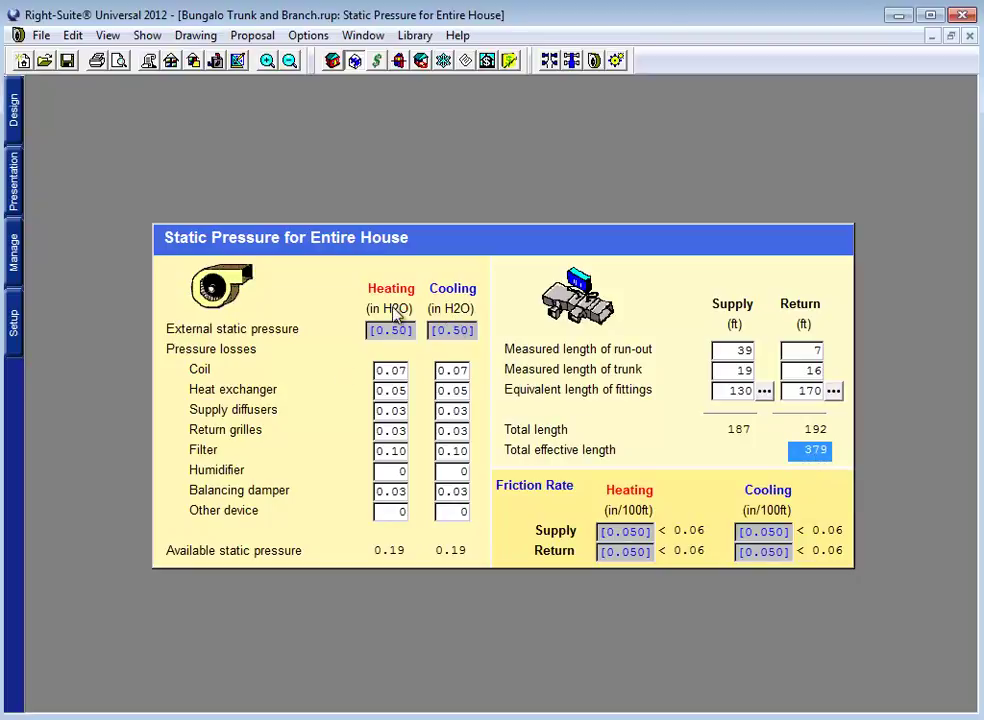
Lower the filter pressure loss to .05, giving 0.24 available pressure and 0.063 OK friction rates
left_click(452, 450)
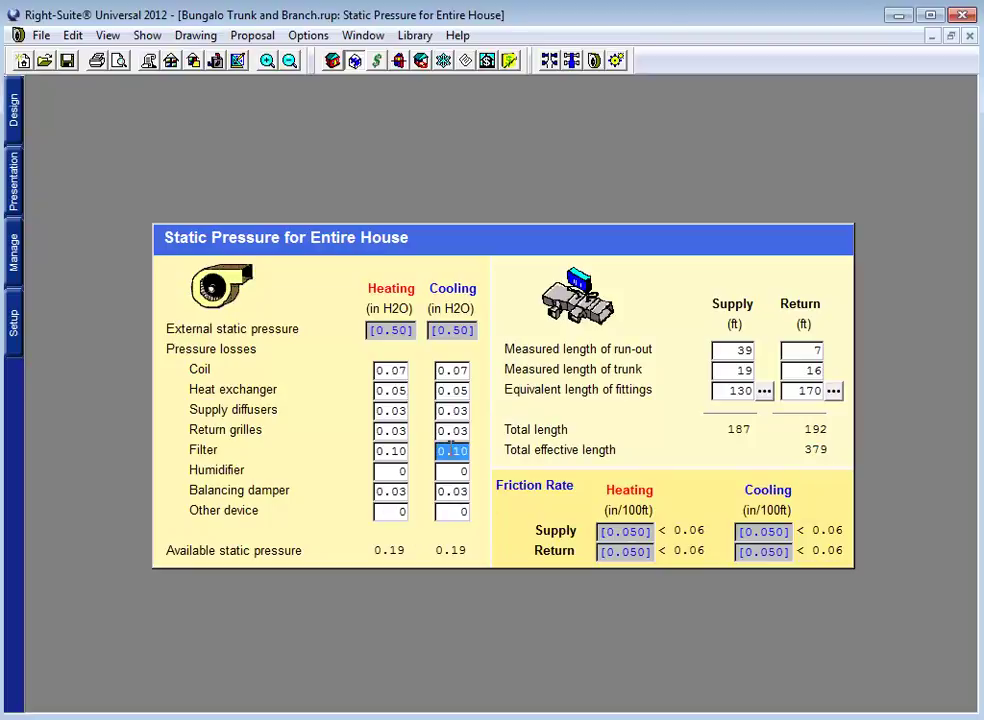
type(".05")
key("Tab")
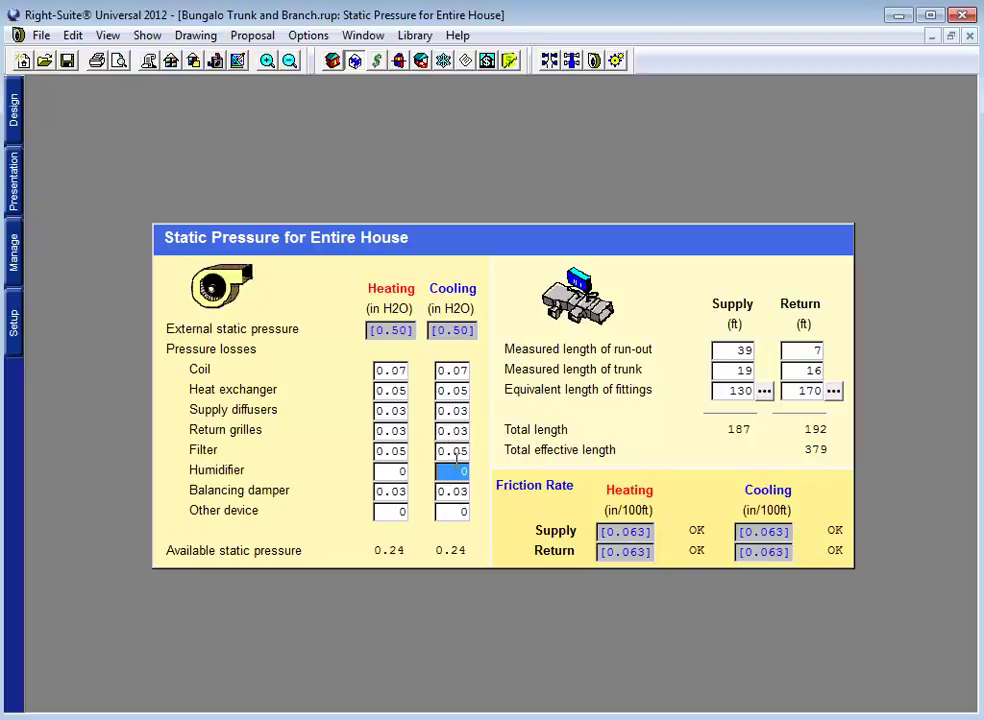
left_click(451, 558)
left_click(628, 531)
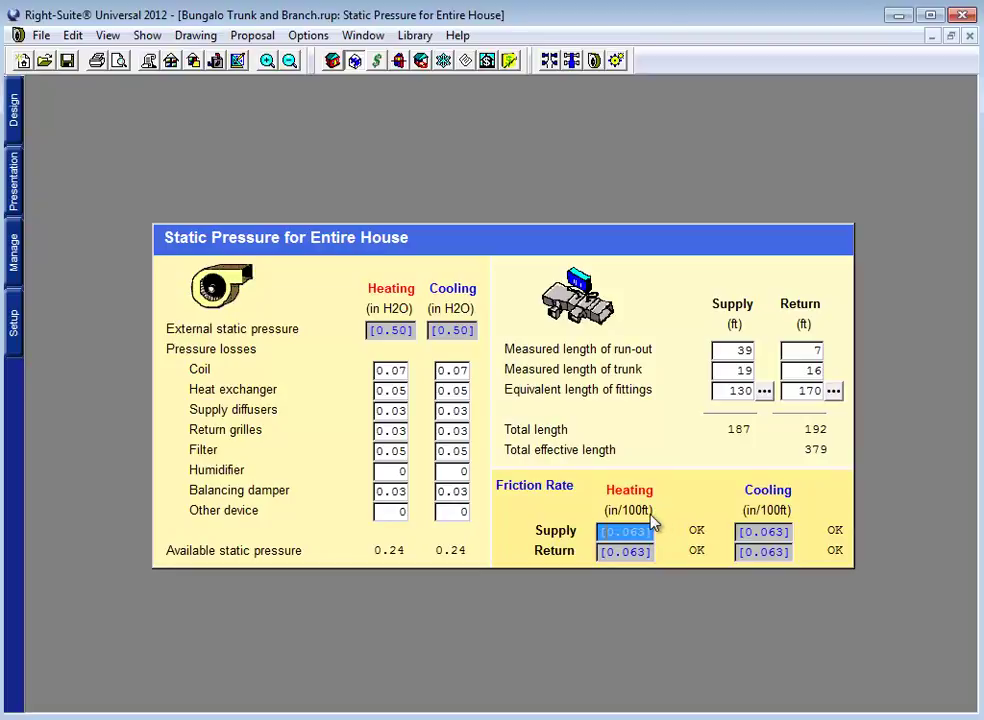
left_click(699, 531)
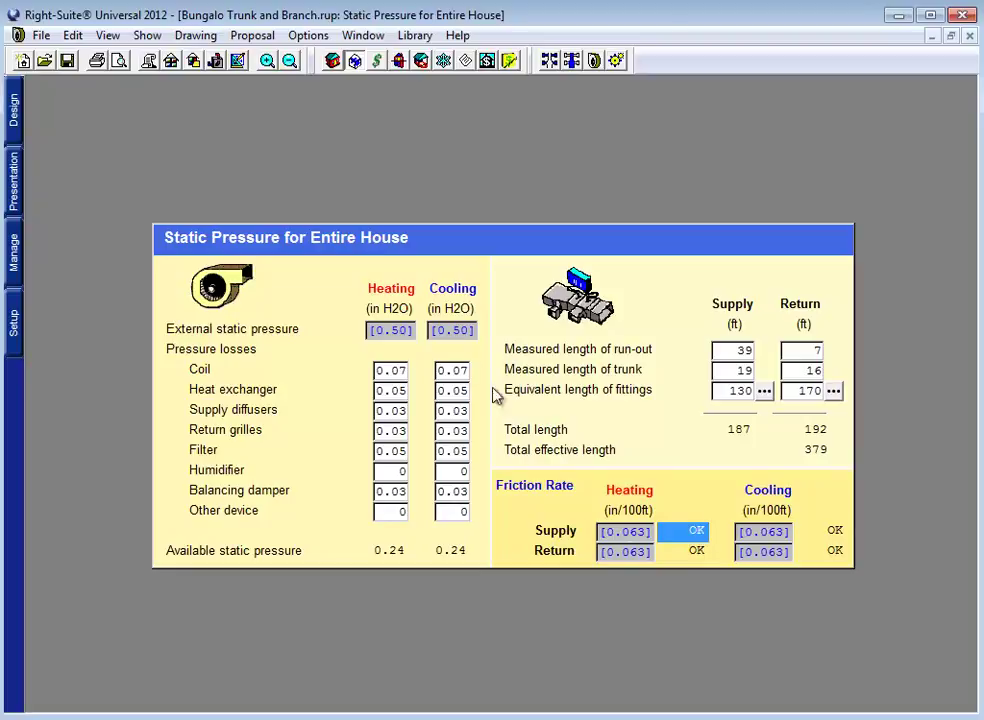
Toggle to the floor plan and back to review the 0.50 ESP static pressure results
left_click(238, 62)
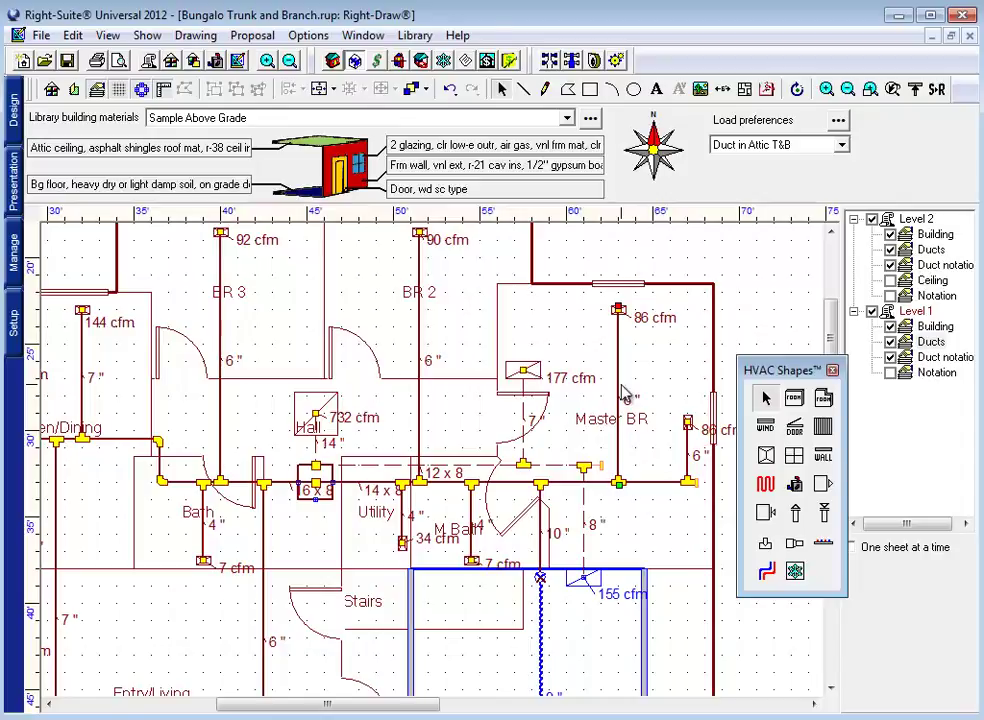
key("ctrl+Tab")
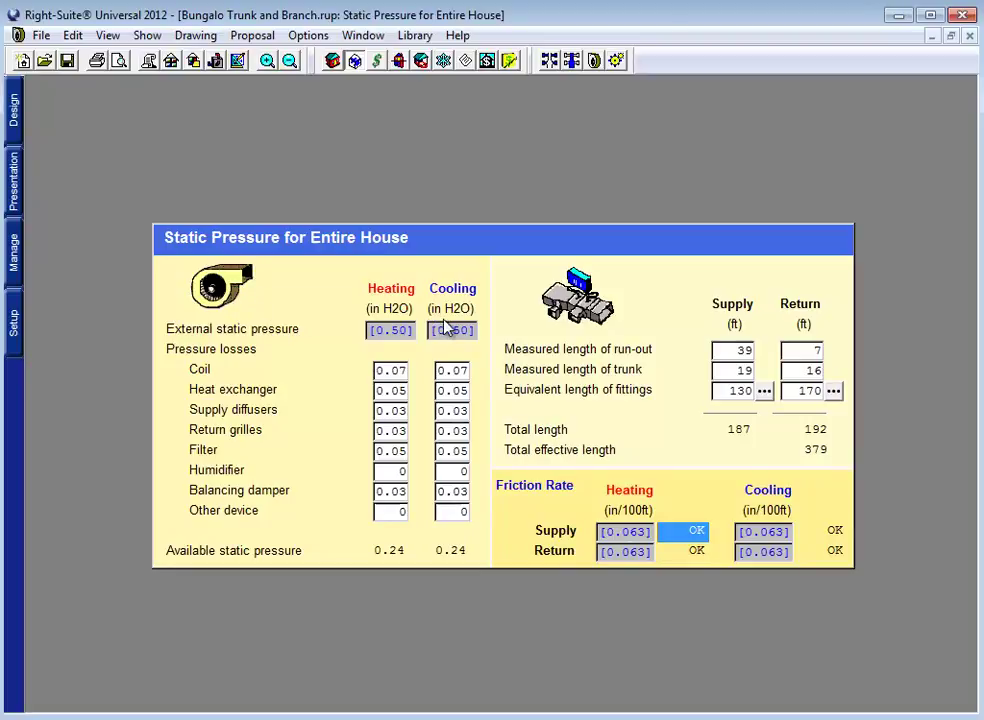
Check the 0.24 available pressure and 379 effective length, then edit cooling external static pressure
left_click(455, 554)
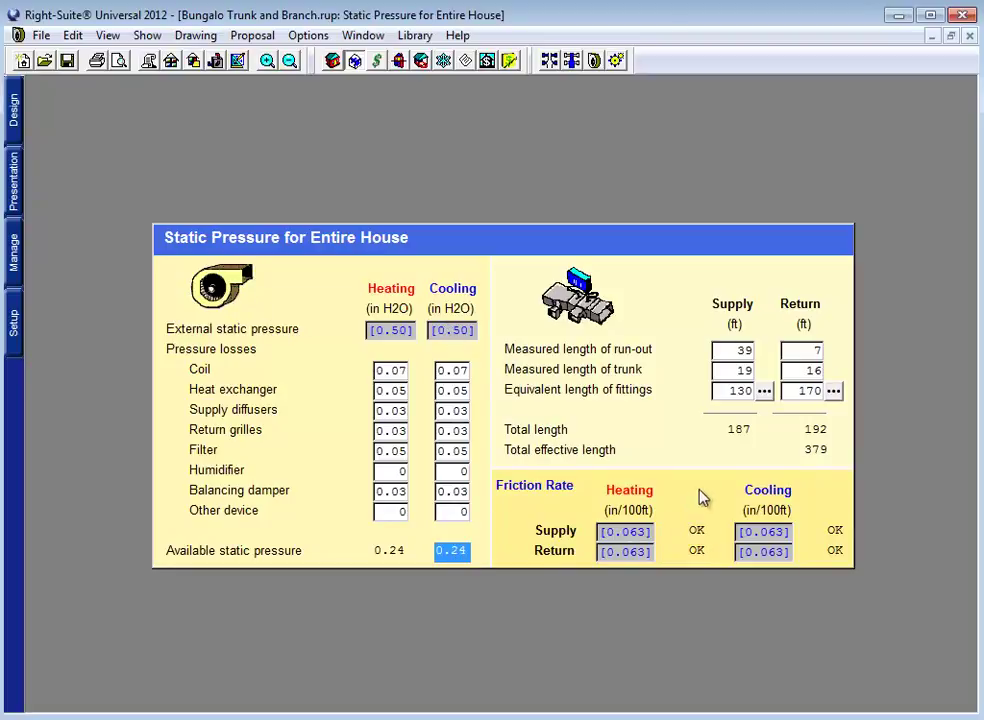
left_click(809, 460)
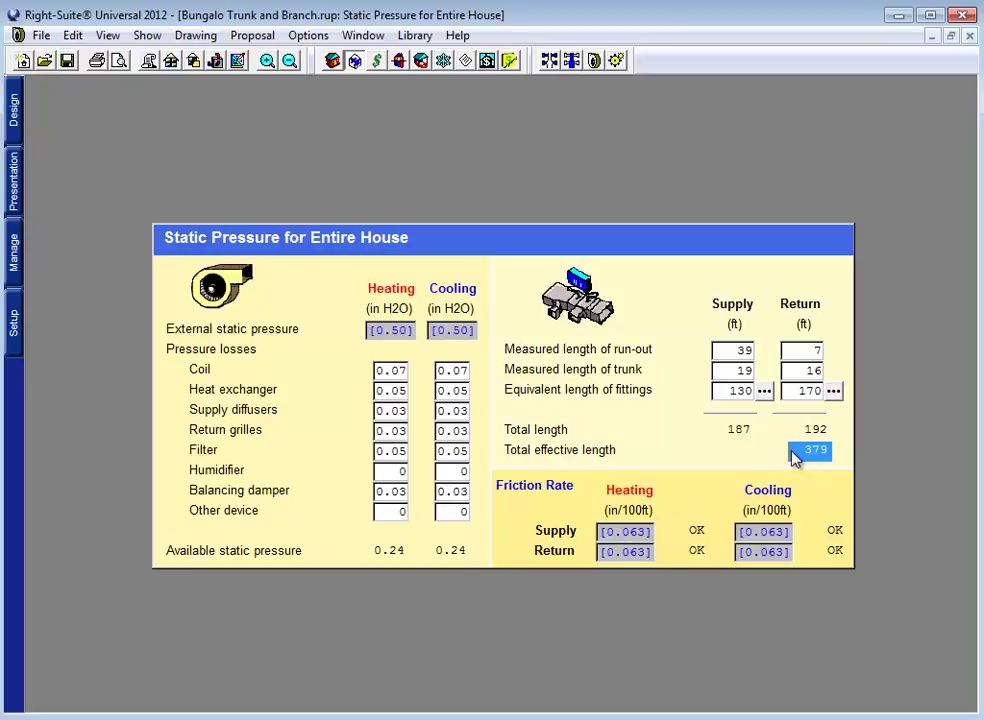
left_click(465, 335)
left_click(469, 336)
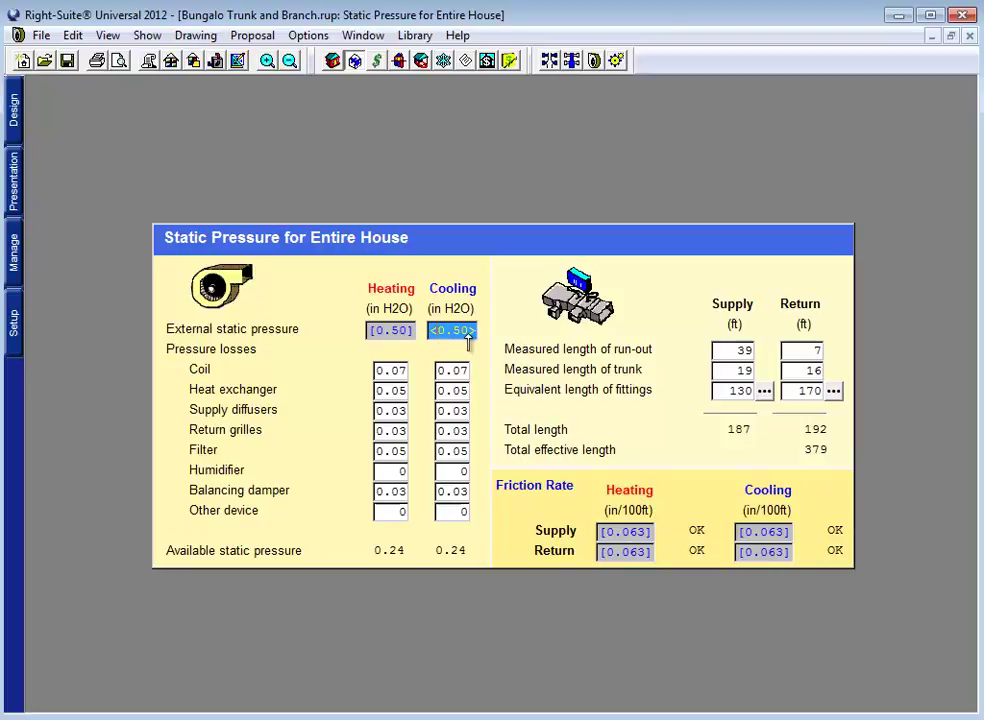
Try cooling external static pressures of 0.70 and then 0.60, checking the heating supply friction rate
type(".7")
key("Tab")
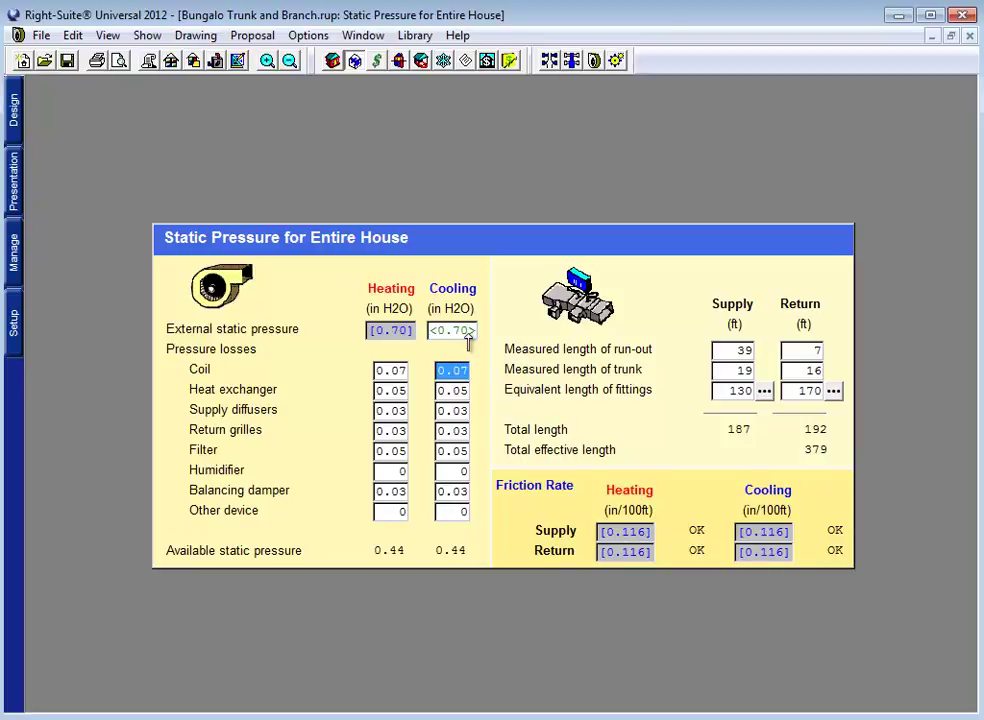
left_click(648, 531)
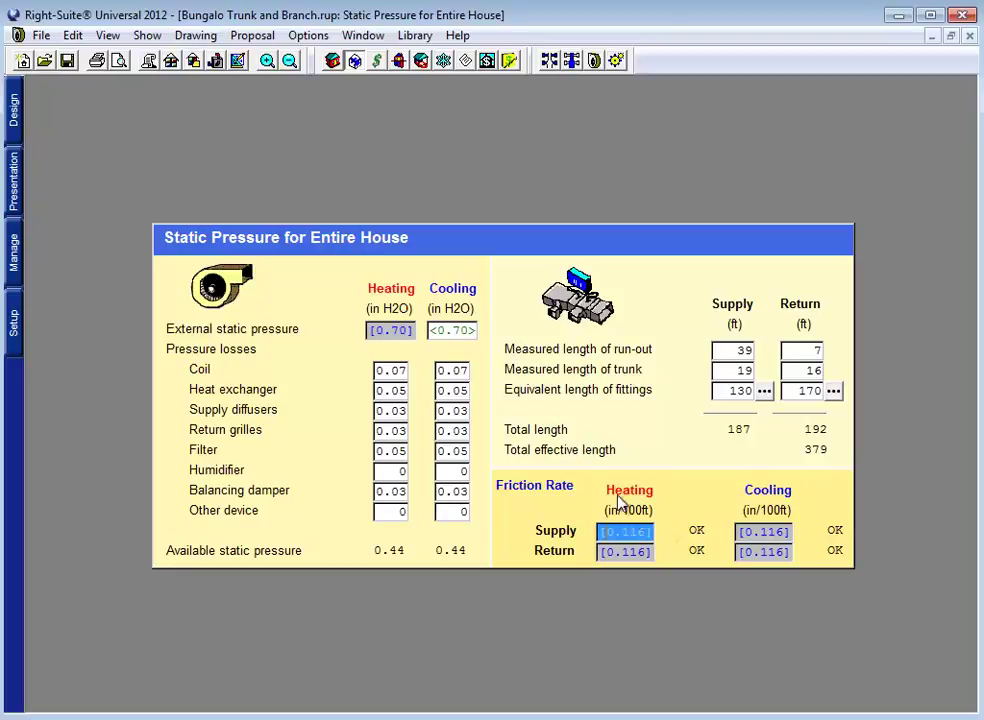
left_click(466, 336)
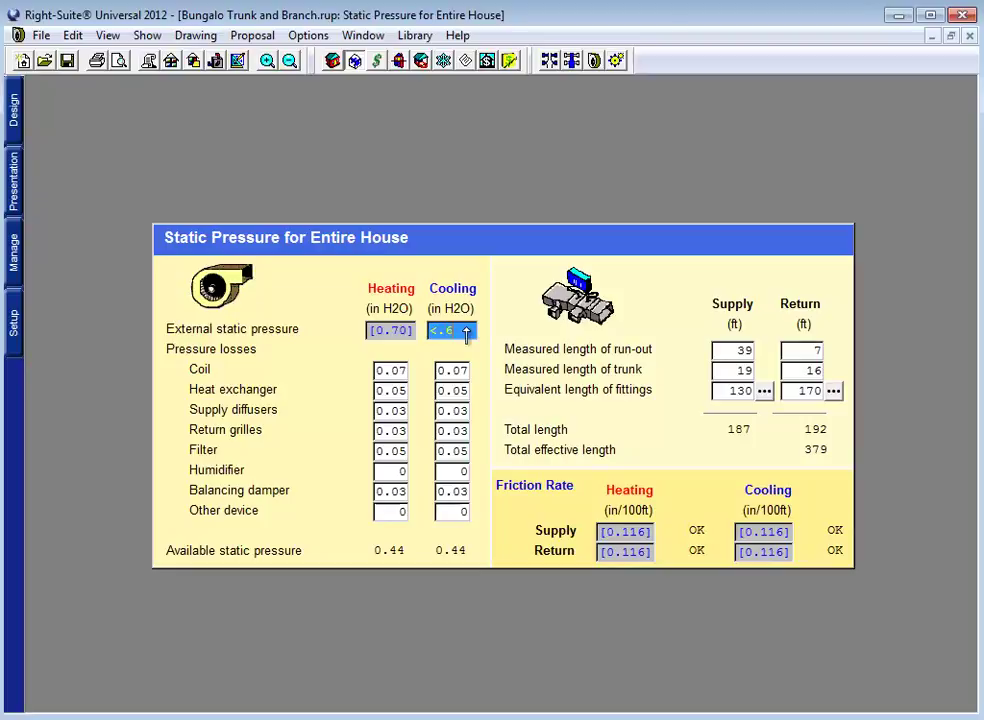
type("0.6")
key("Tab")
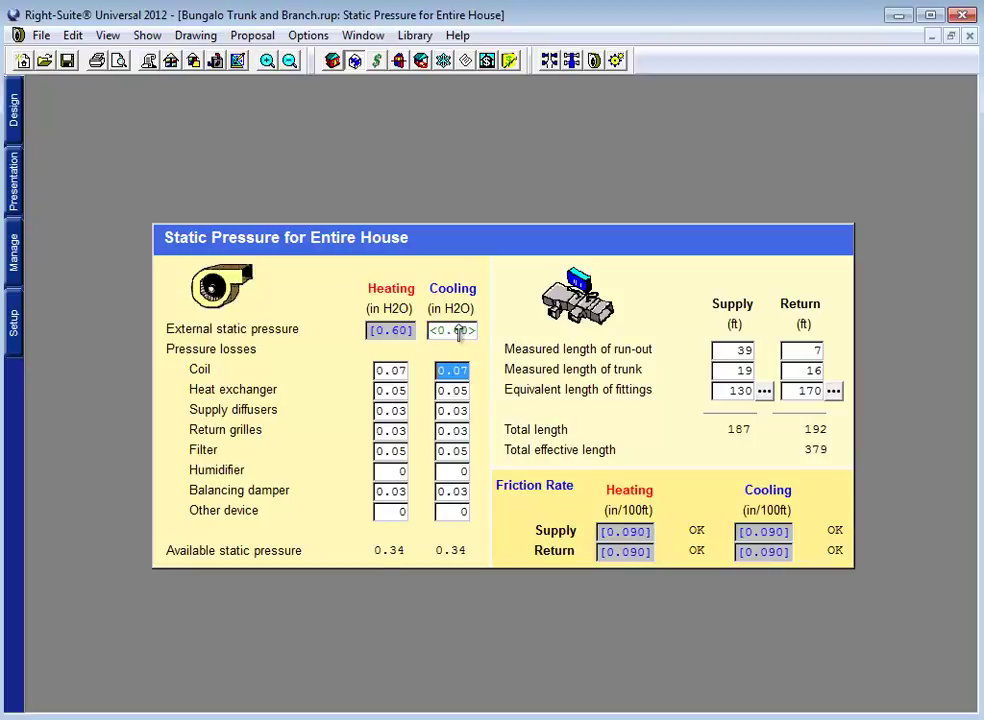
left_click(636, 537)
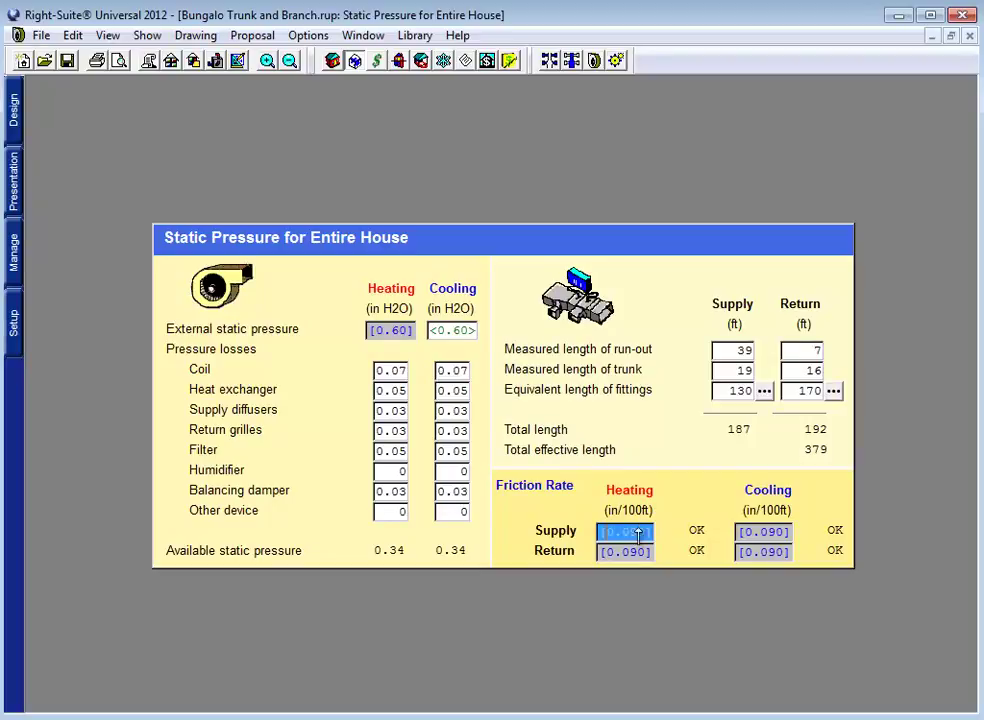
Settle the external static pressure at 0.65 for 0.103 friction rates, then return to the floor plan
left_click(453, 330)
type("0.65")
key("Tab")
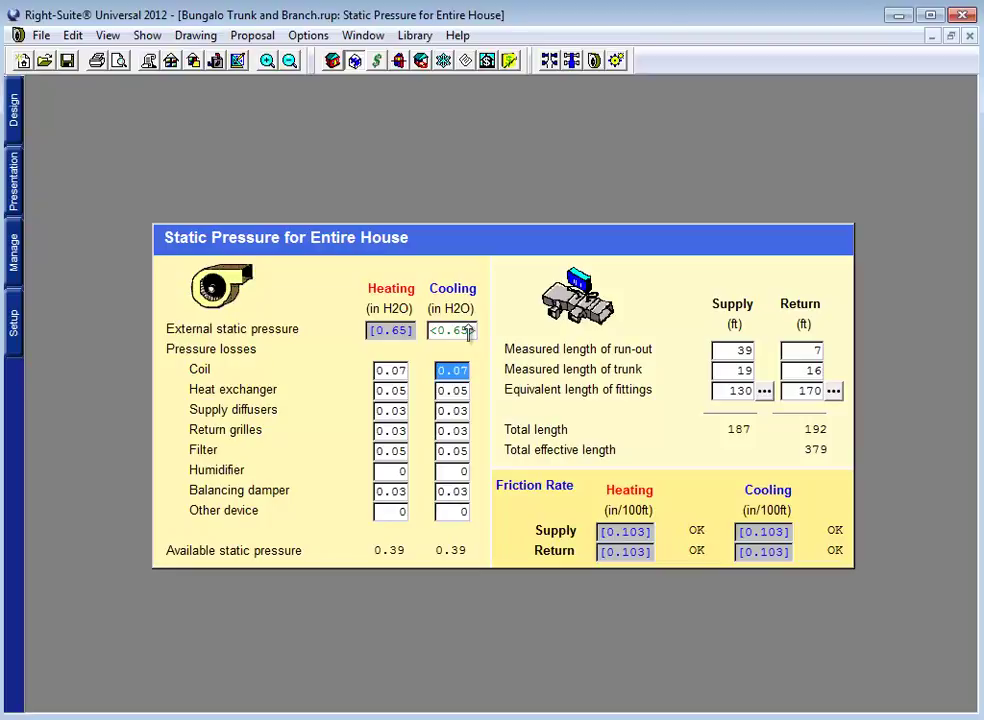
left_click(466, 331)
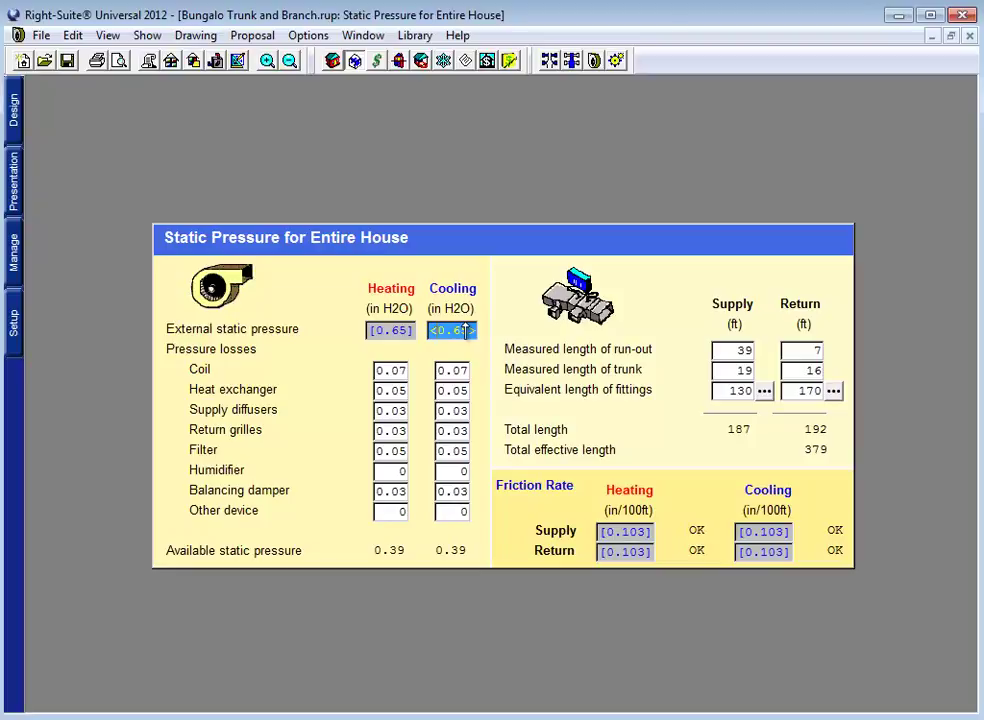
left_click(237, 60)
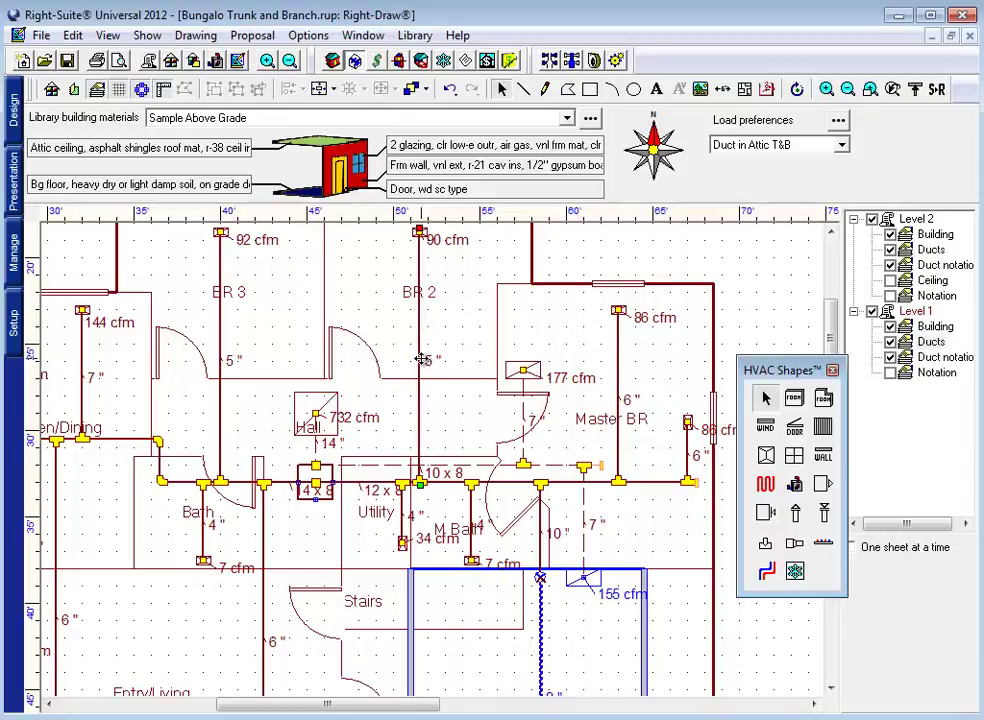
Toggle between the floor plan and Static Pressure page, ending on the page with 0.103 OK friction rates
left_click(594, 60)
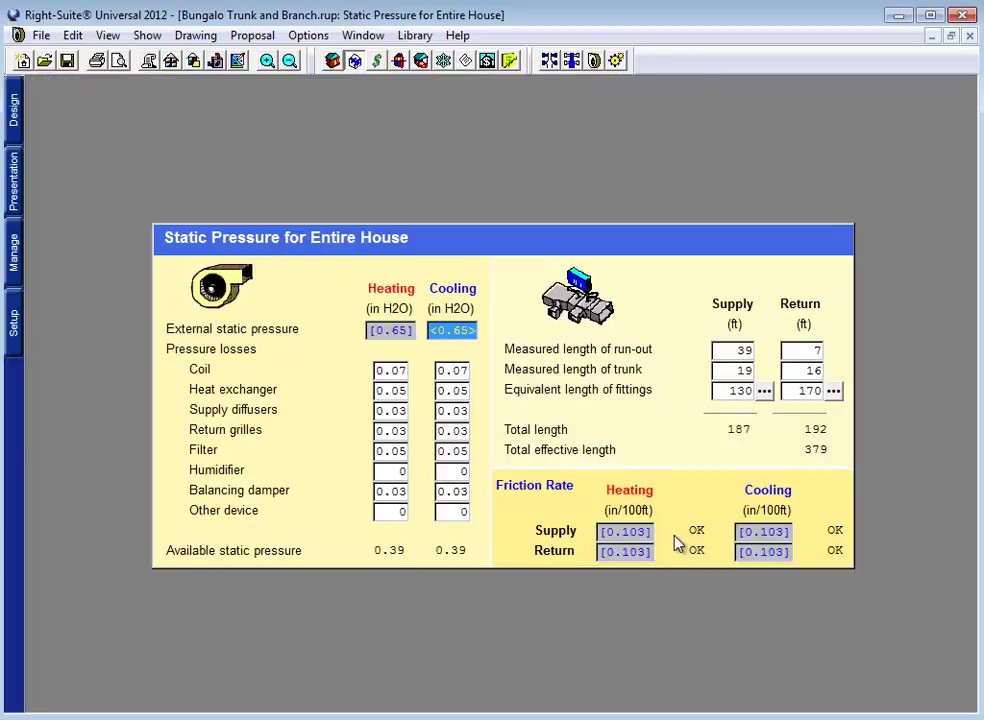
left_click(674, 600)
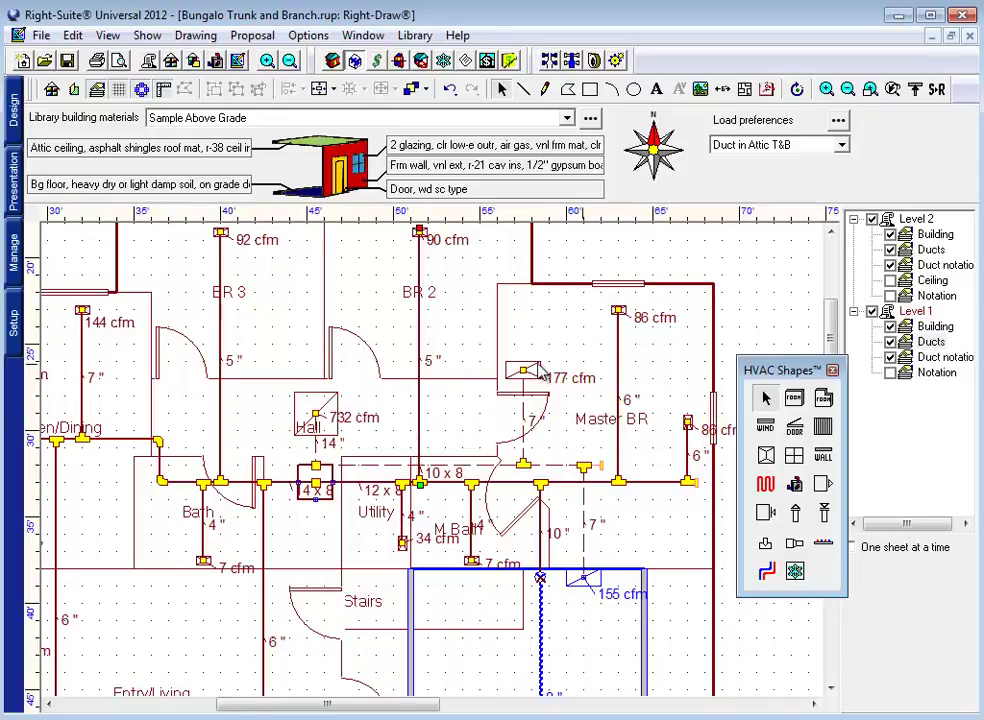
left_click(594, 60)
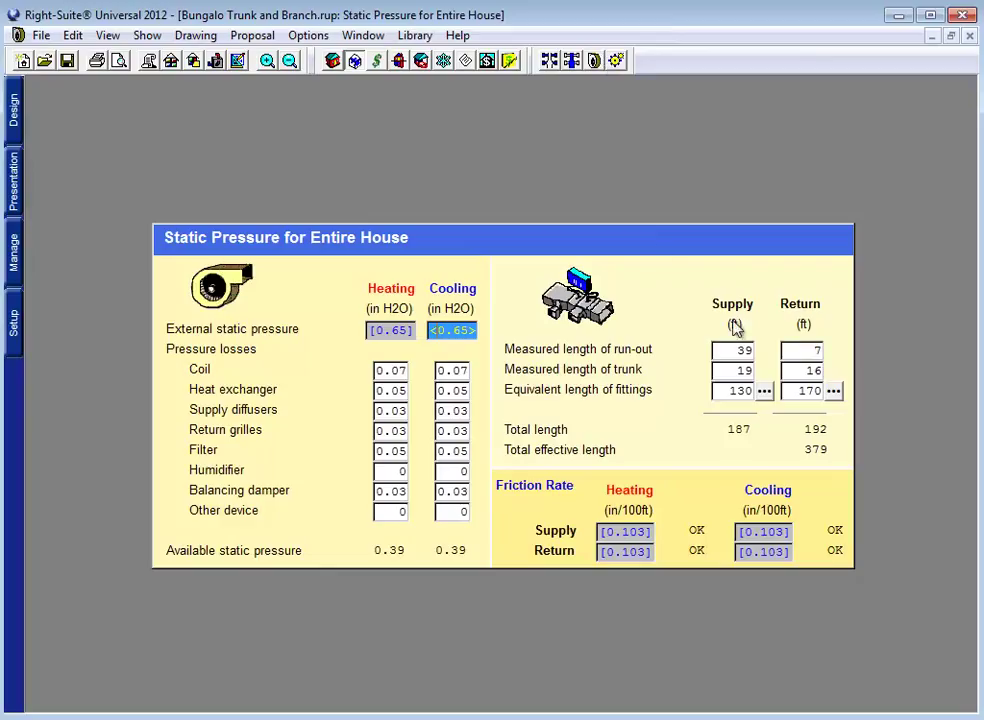
left_click(627, 535)
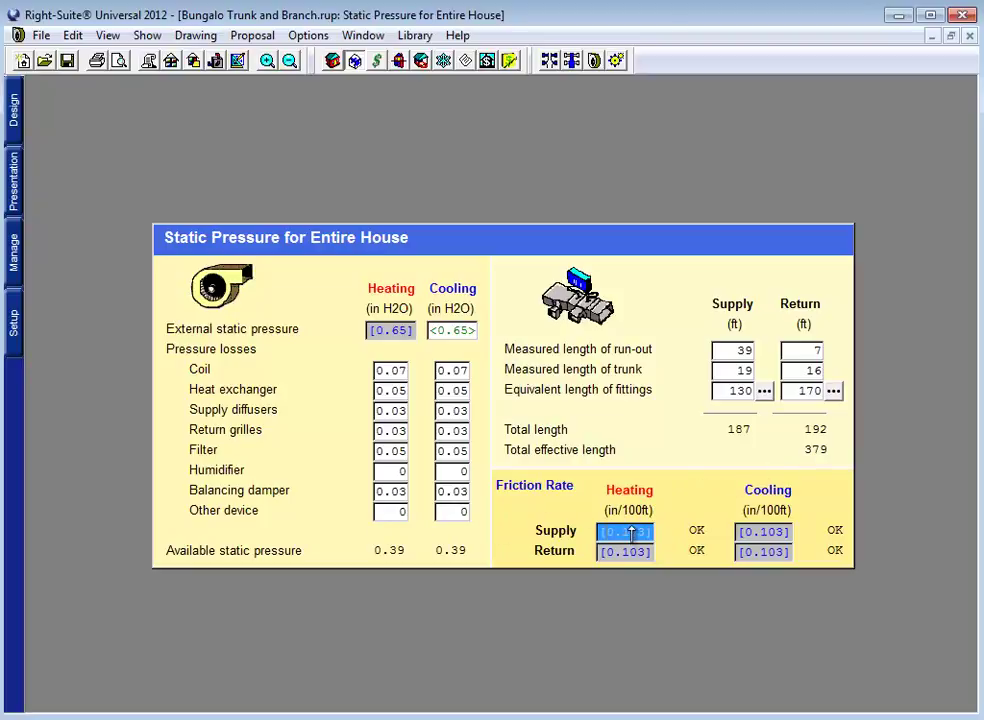
left_click(813, 452)
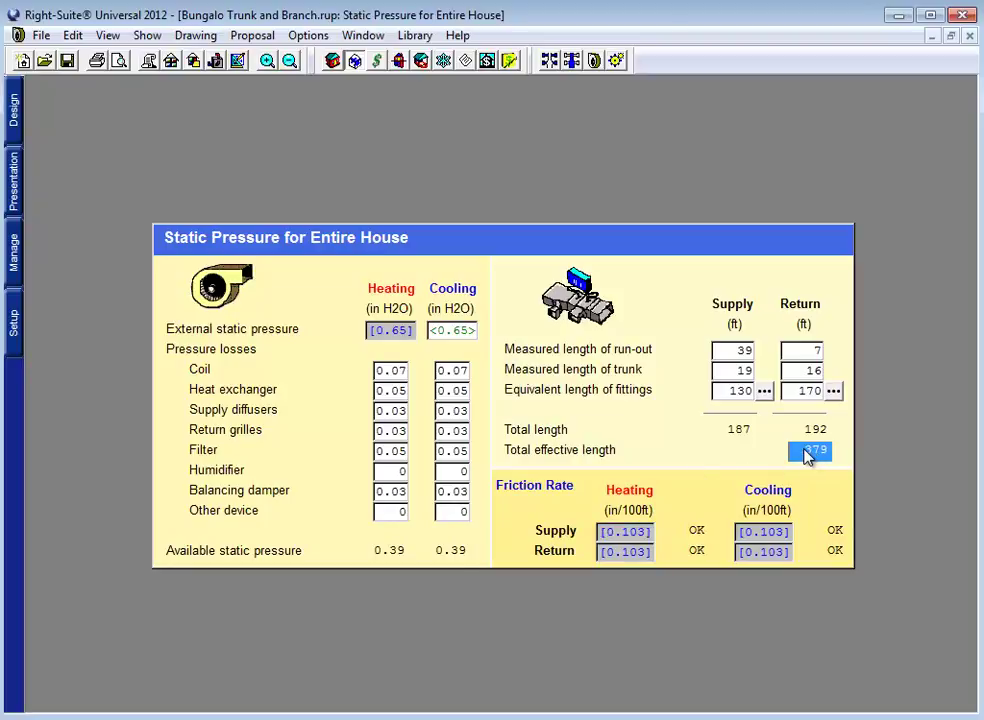
left_click(455, 552)
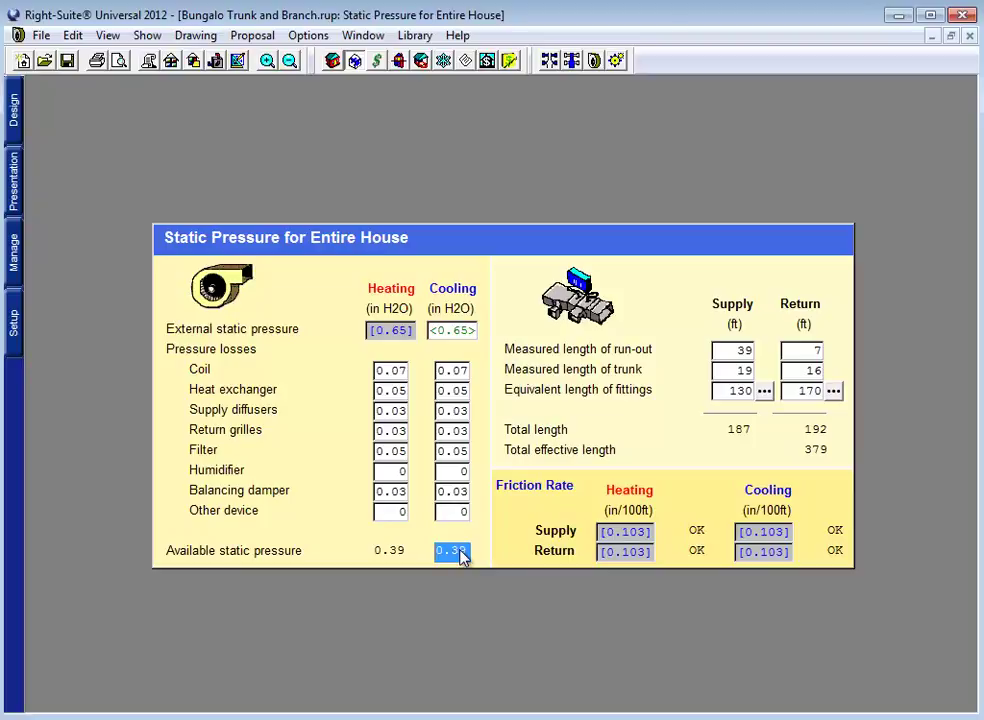
left_click(806, 457)
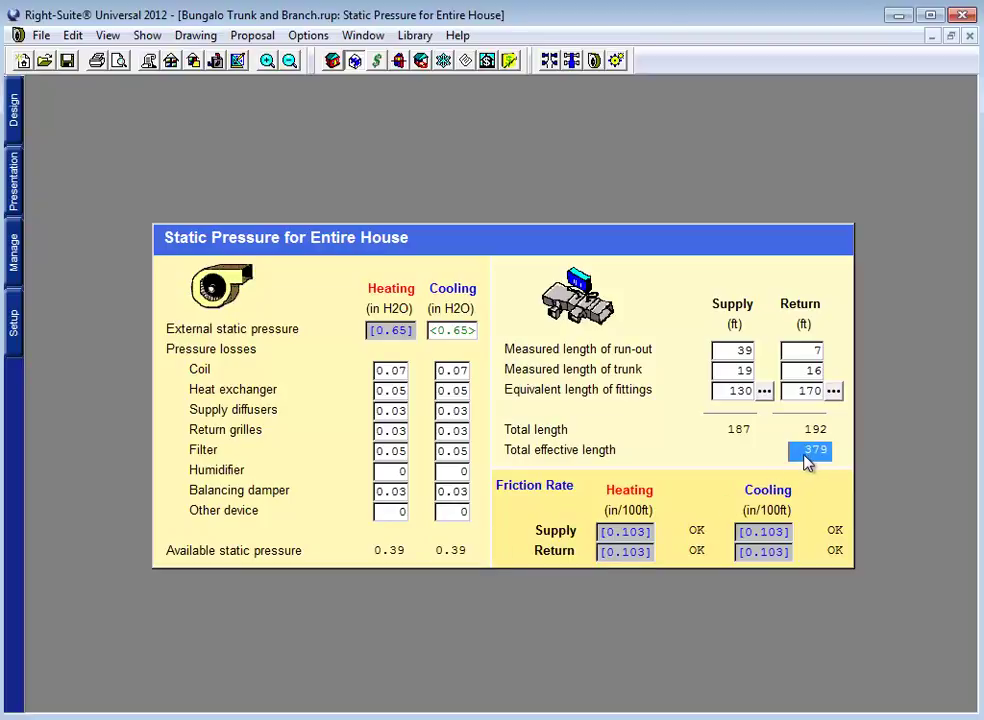
left_click(622, 534)
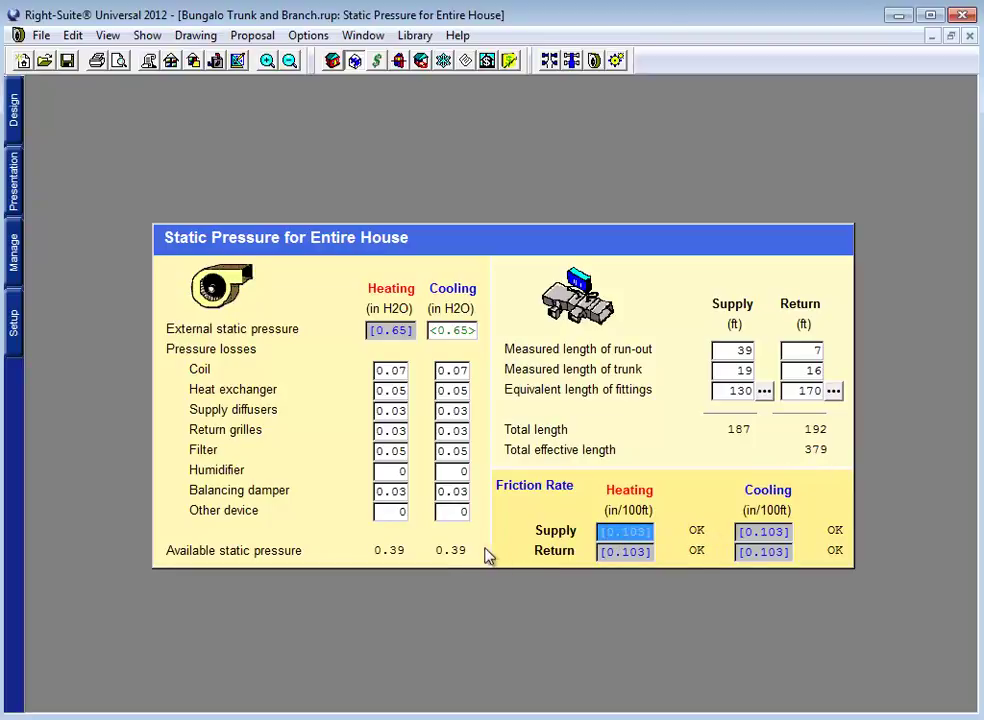
left_click(452, 552)
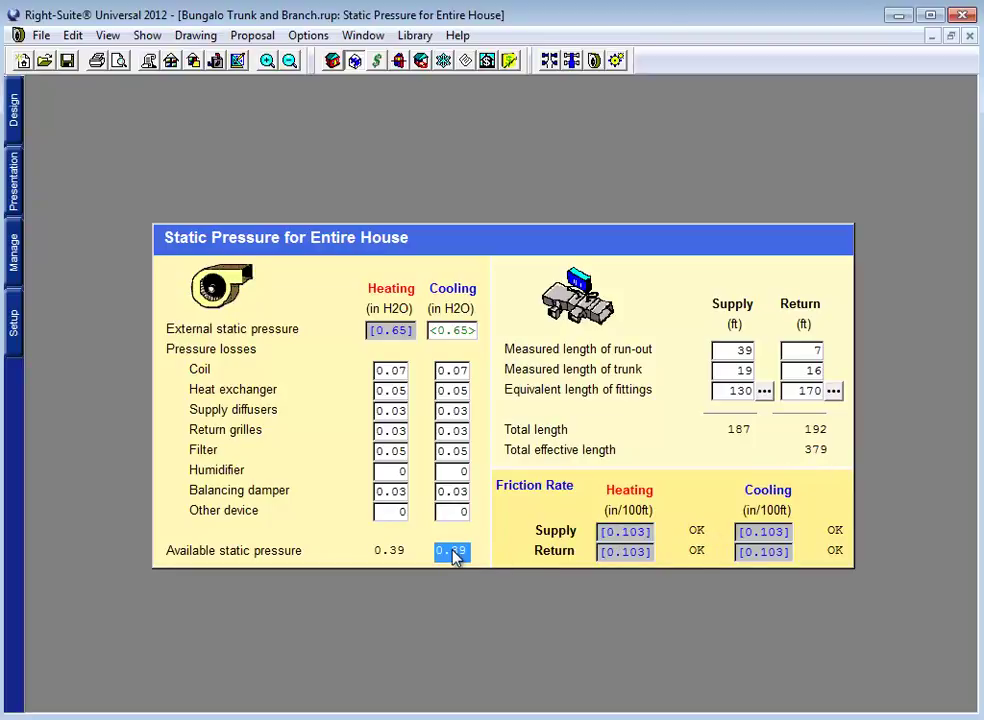
left_click(637, 533)
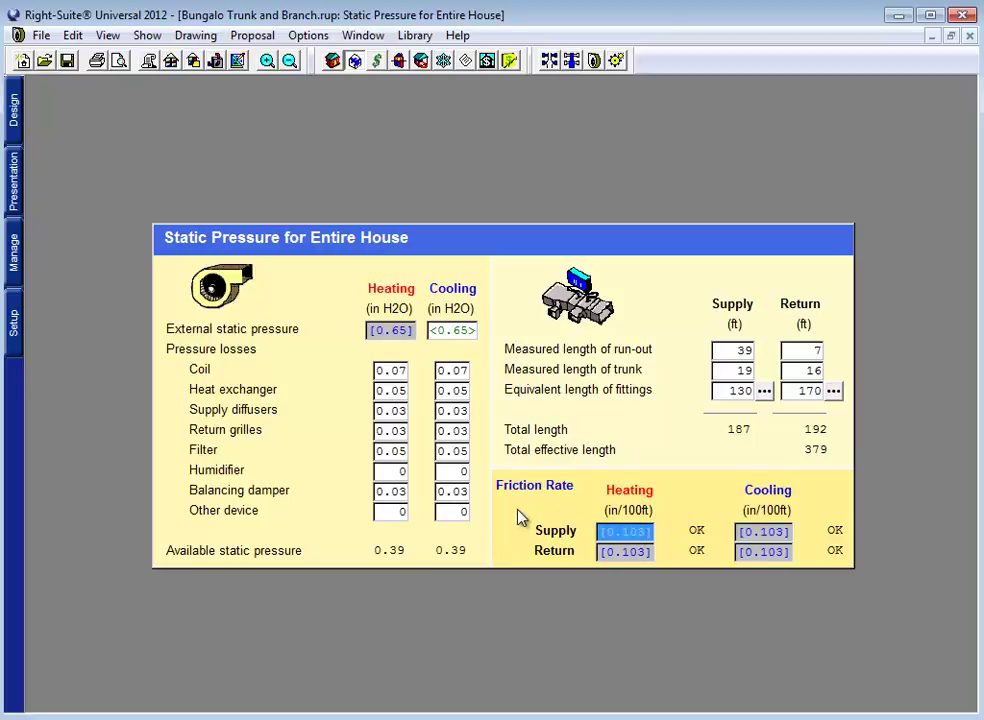
left_click(816, 452)
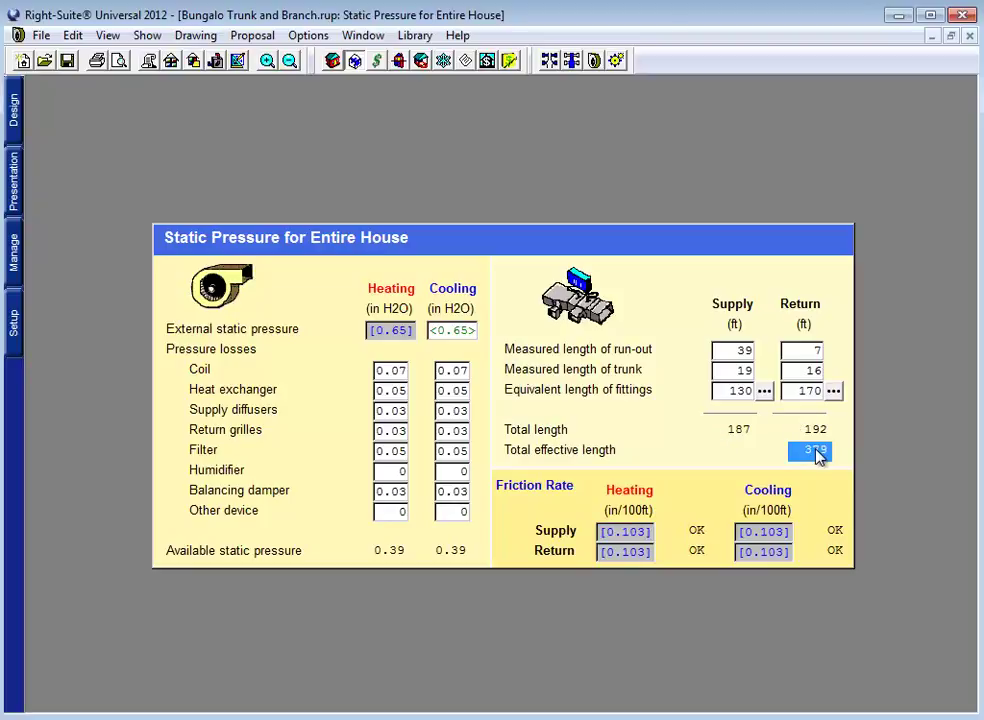
left_click(451, 552)
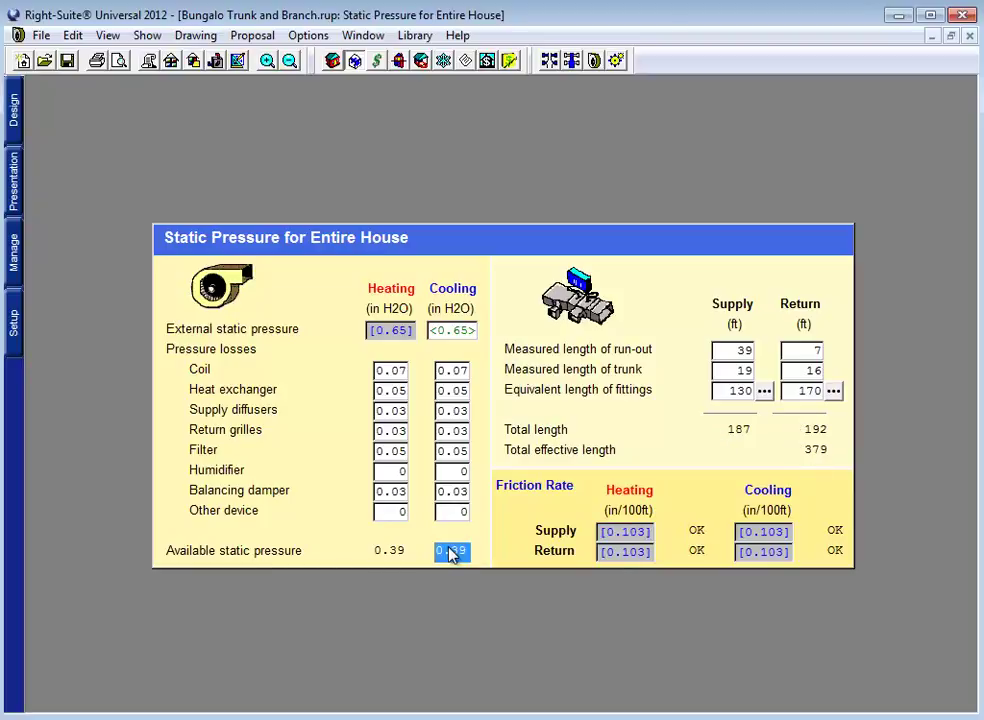